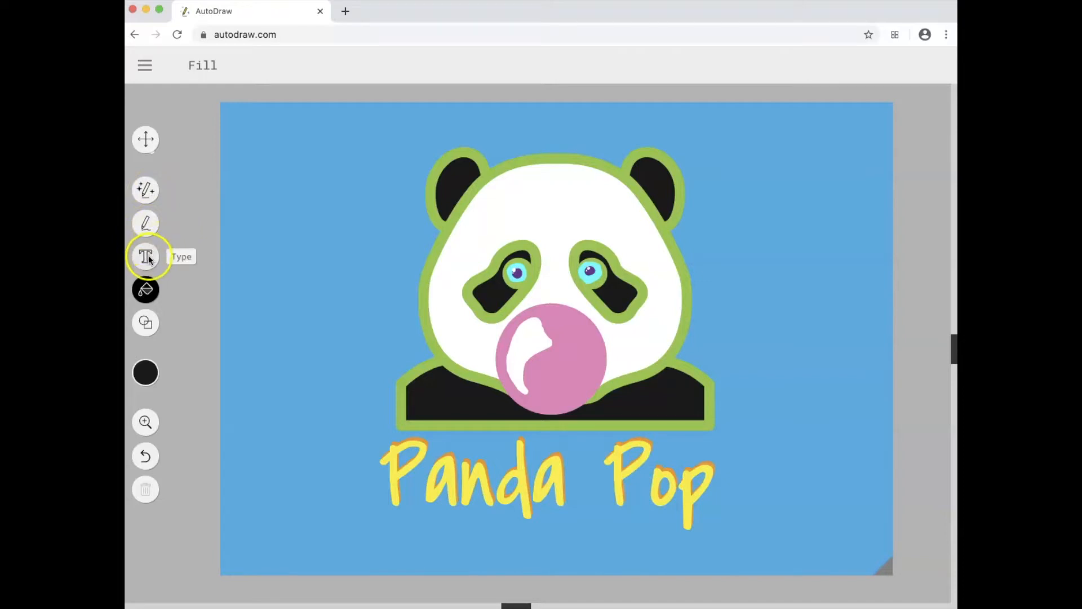
Fill the canvas background behind the panda artwork with black.
{"action": "left_click", "coordinate": [147, 290]}
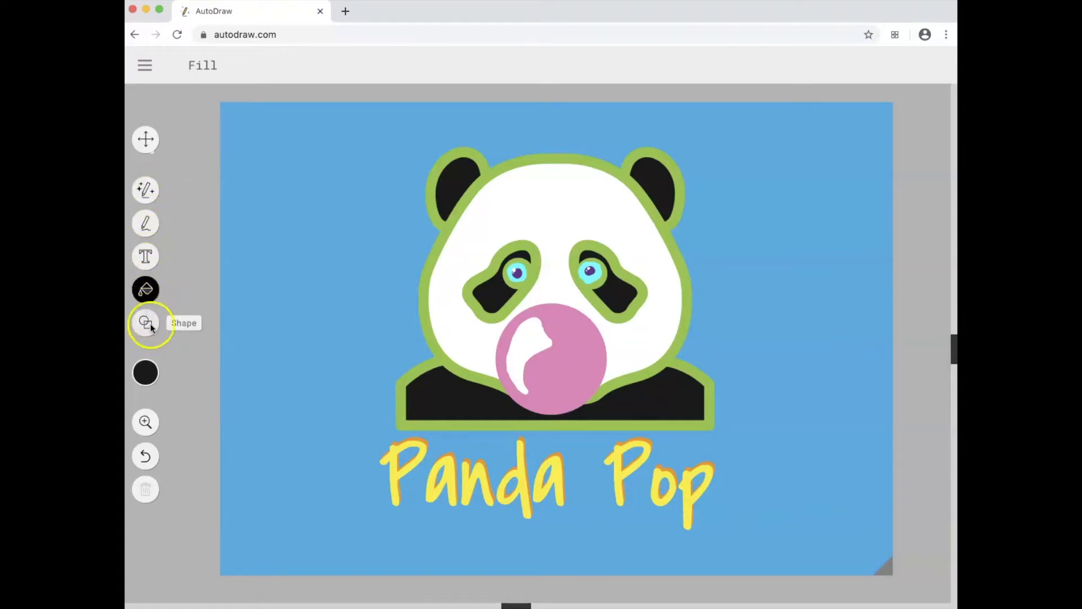
{"action": "left_click", "coordinate": [141, 377]}
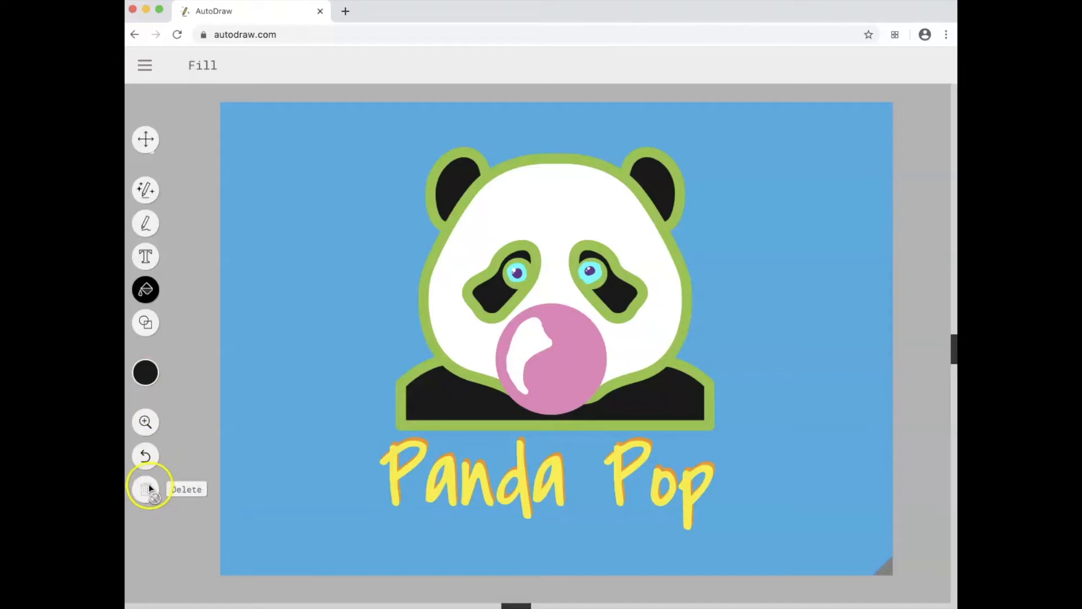
{"action": "left_click", "coordinate": [262, 125]}
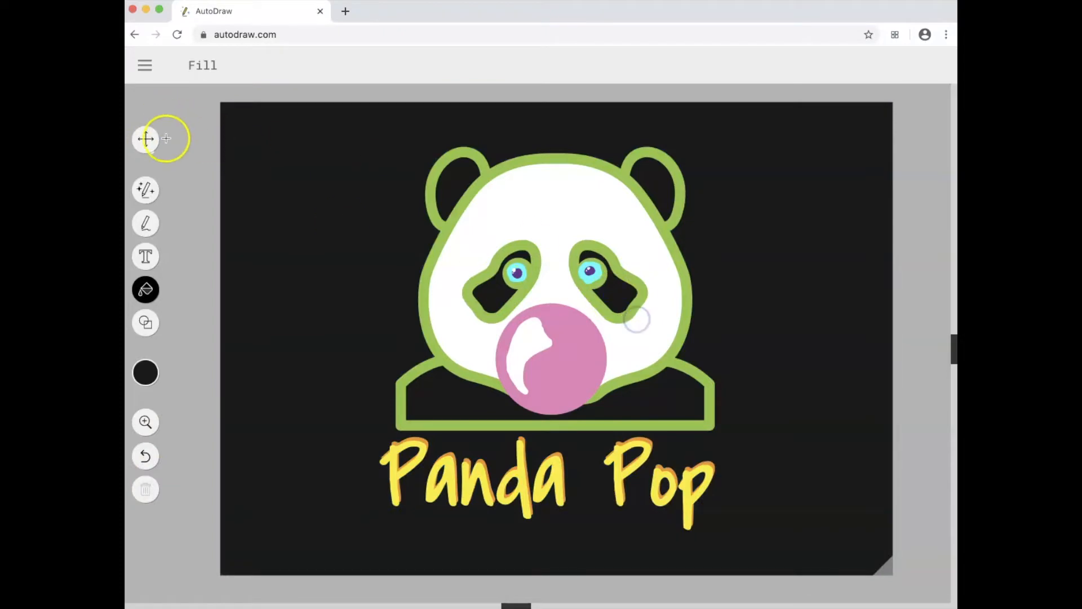
Select all of the panda artwork and its title text and delete it from the canvas.
{"action": "left_click", "coordinate": [146, 139]}
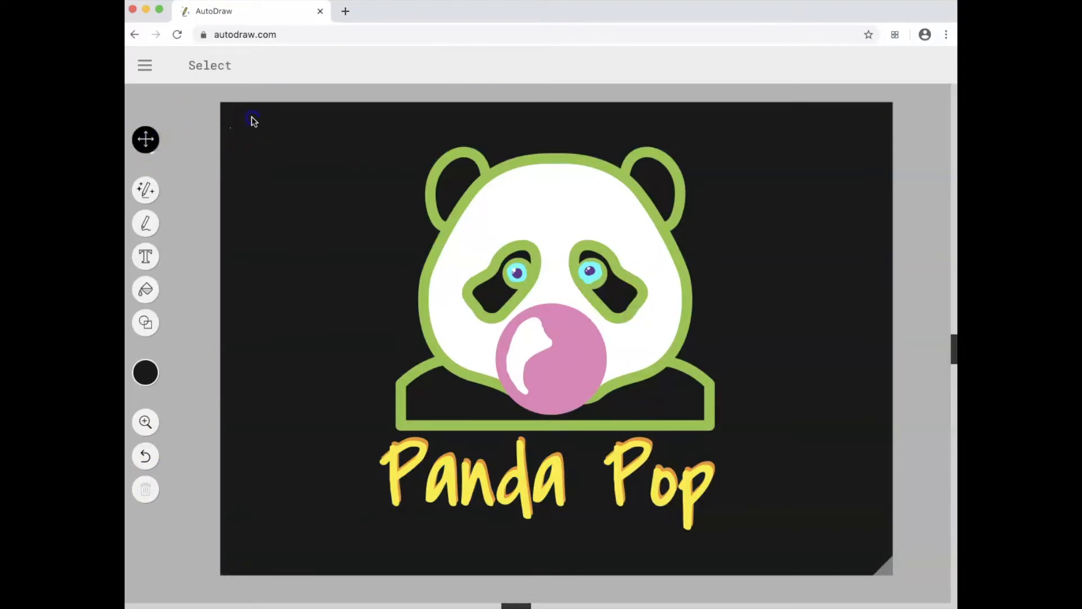
{"action": "mouse_move", "coordinate": [252, 118]}
{"action": "left_mouse_down"}
{"action": "mouse_move", "coordinate": [884, 563]}
{"action": "mouse_move", "coordinate": [869, 563]}
{"action": "left_mouse_up"}
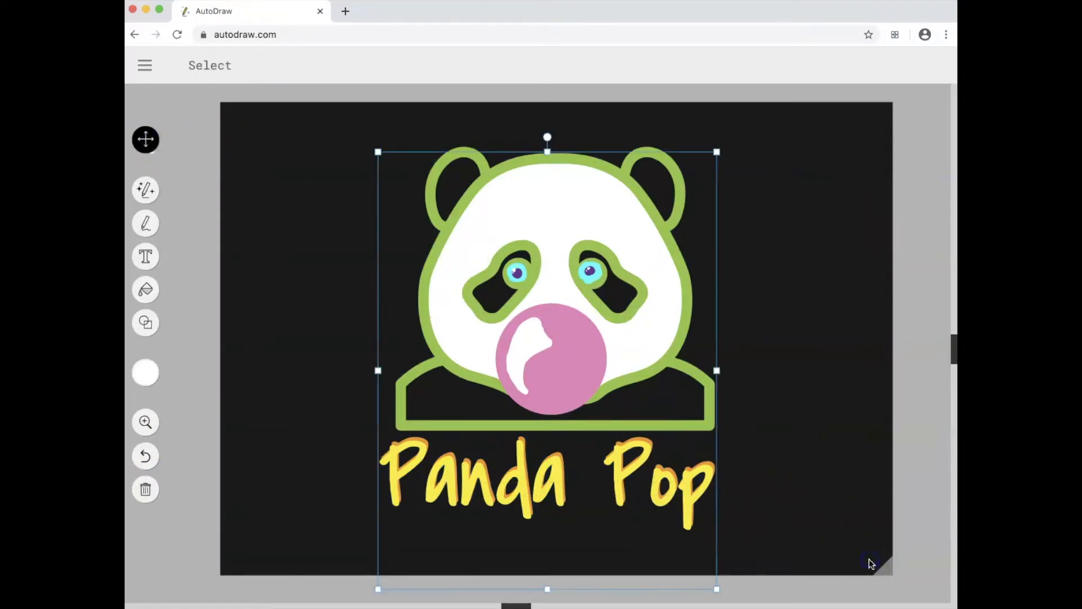
{"action": "key", "text": "Delete"}
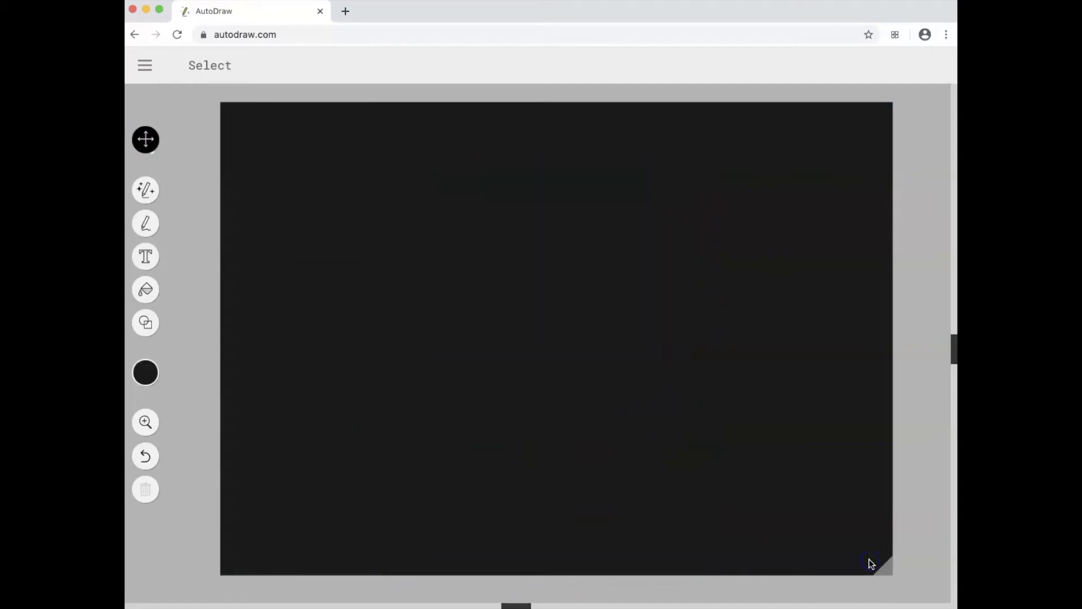
Fill the empty canvas background with dark purple.
{"action": "scroll", "coordinate": [543, 506], "scroll_direction": "right", "scroll_amount": 1}
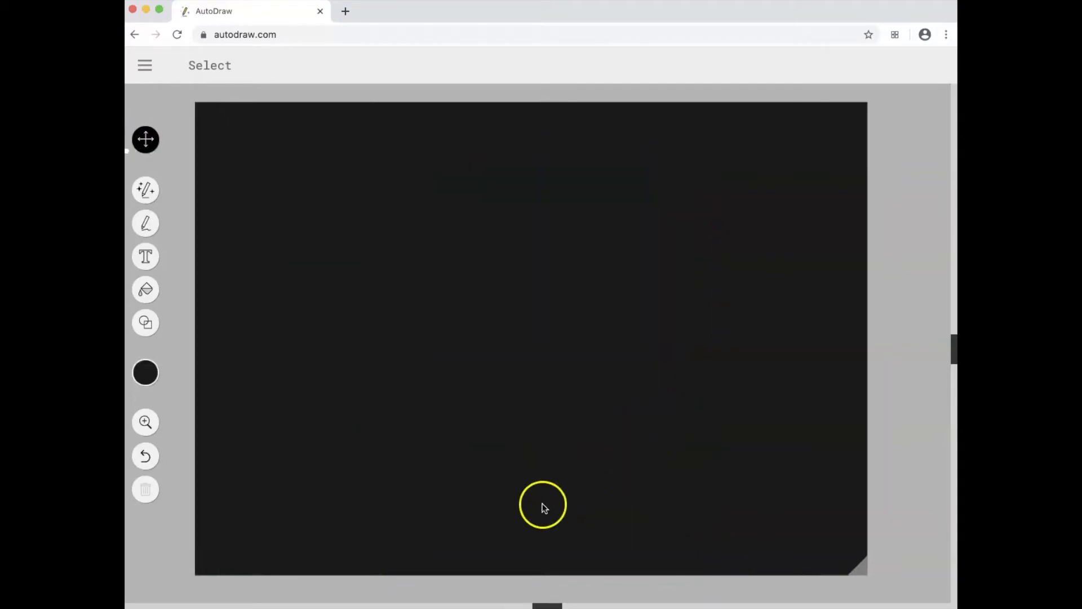
{"action": "scroll", "coordinate": [503, 455], "scroll_direction": "left", "scroll_amount": 1}
{"action": "left_click", "coordinate": [146, 372]}
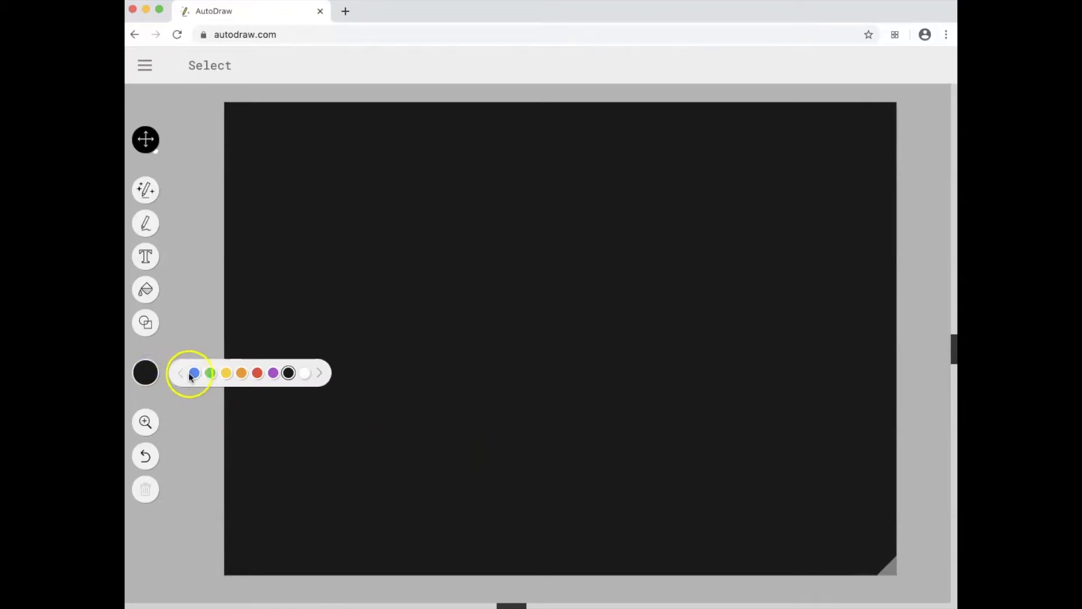
{"action": "left_click", "coordinate": [289, 372]}
{"action": "left_click", "coordinate": [150, 375]}
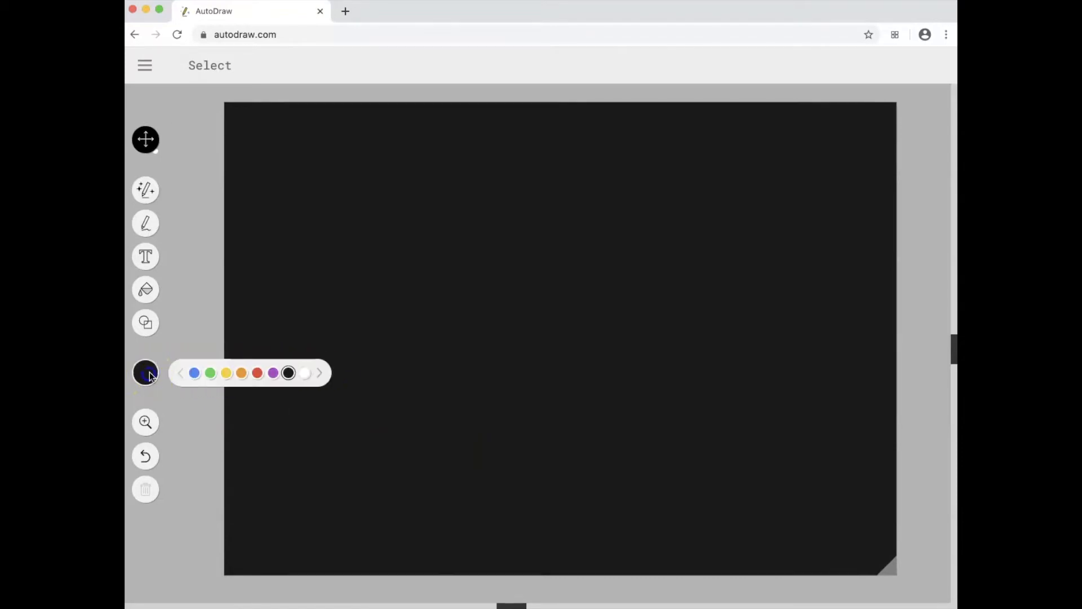
{"action": "left_click", "coordinate": [320, 373]}
{"action": "left_click", "coordinate": [319, 373]}
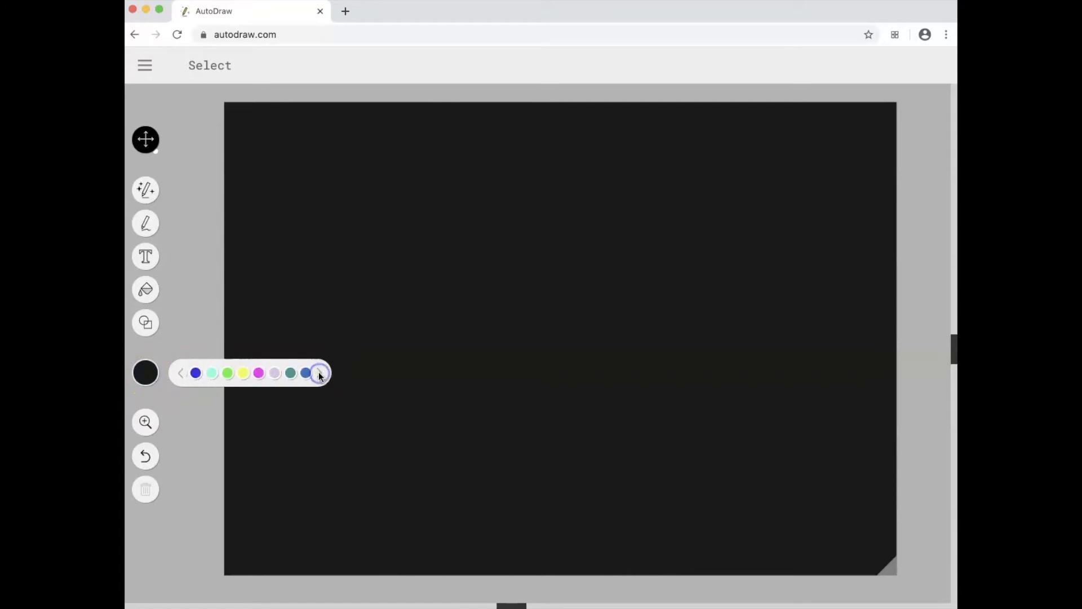
{"action": "left_click", "coordinate": [320, 373]}
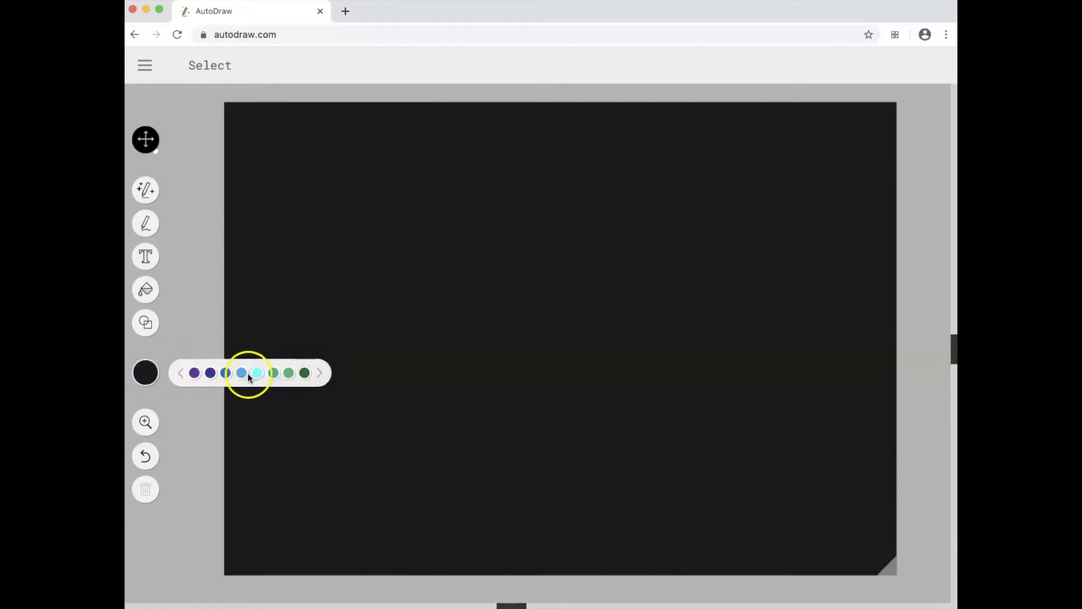
{"action": "left_click", "coordinate": [194, 372]}
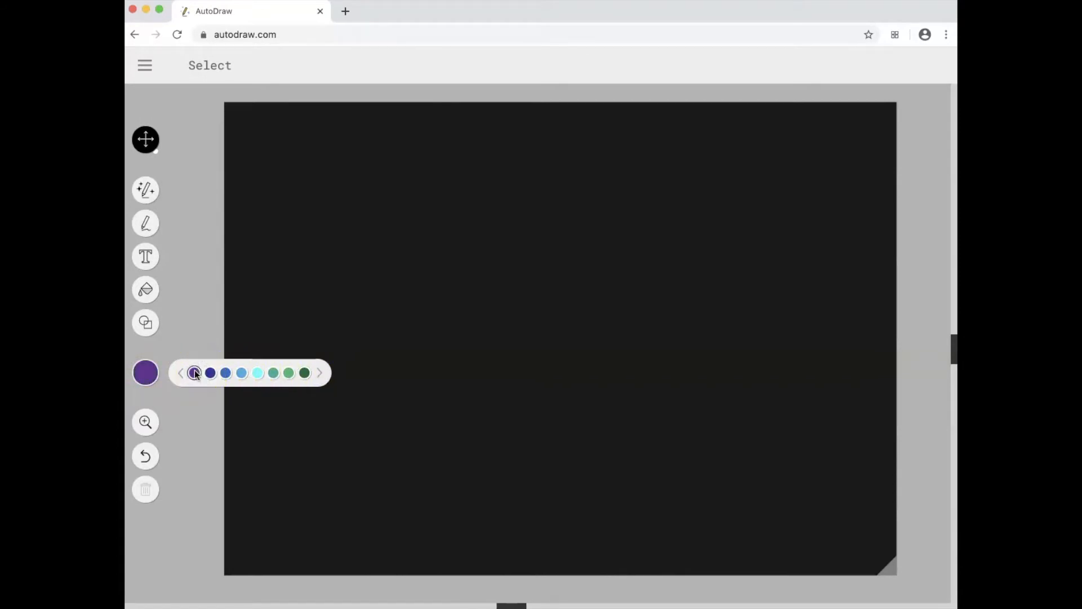
{"action": "left_click", "coordinate": [142, 302]}
{"action": "left_click", "coordinate": [151, 289]}
{"action": "left_click", "coordinate": [542, 276]}
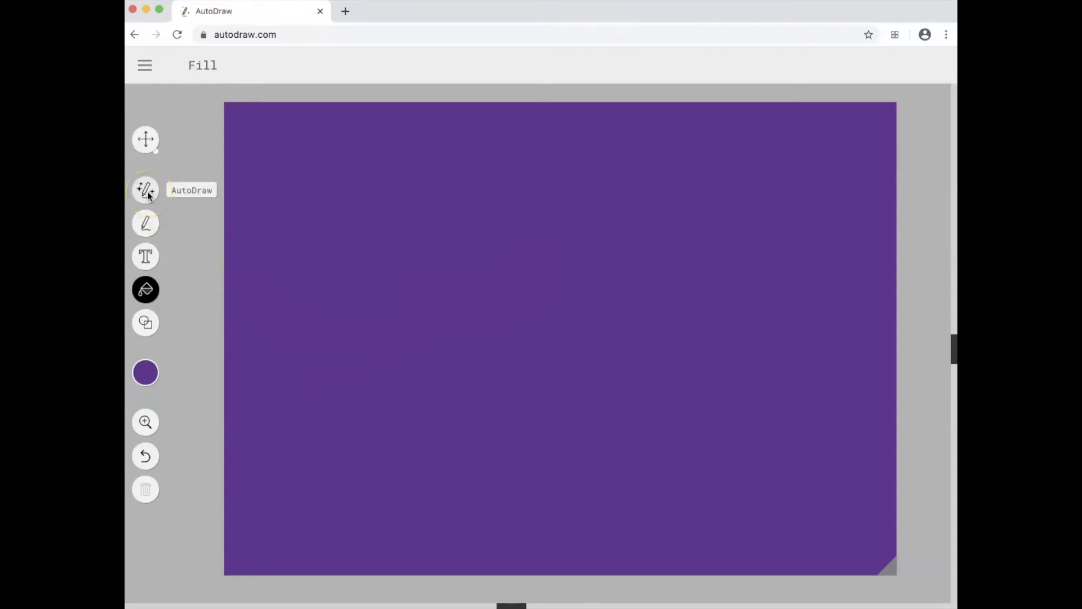
Add the text "PANDA POP" in yellow on the canvas, using Covered By Your Grace at size 96.
{"action": "left_click", "coordinate": [148, 259]}
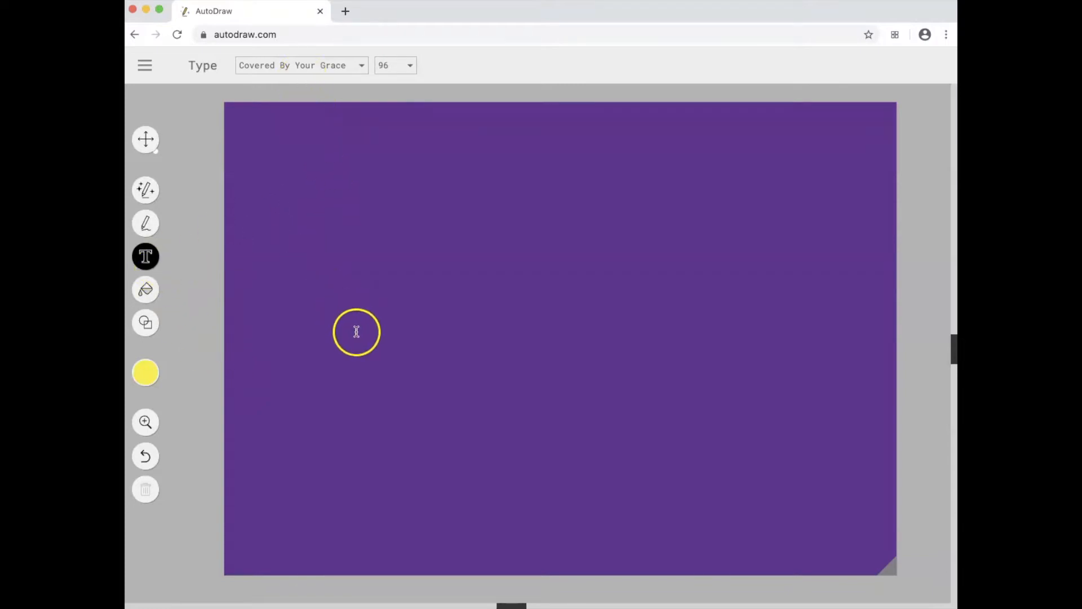
{"action": "left_click", "coordinate": [372, 361]}
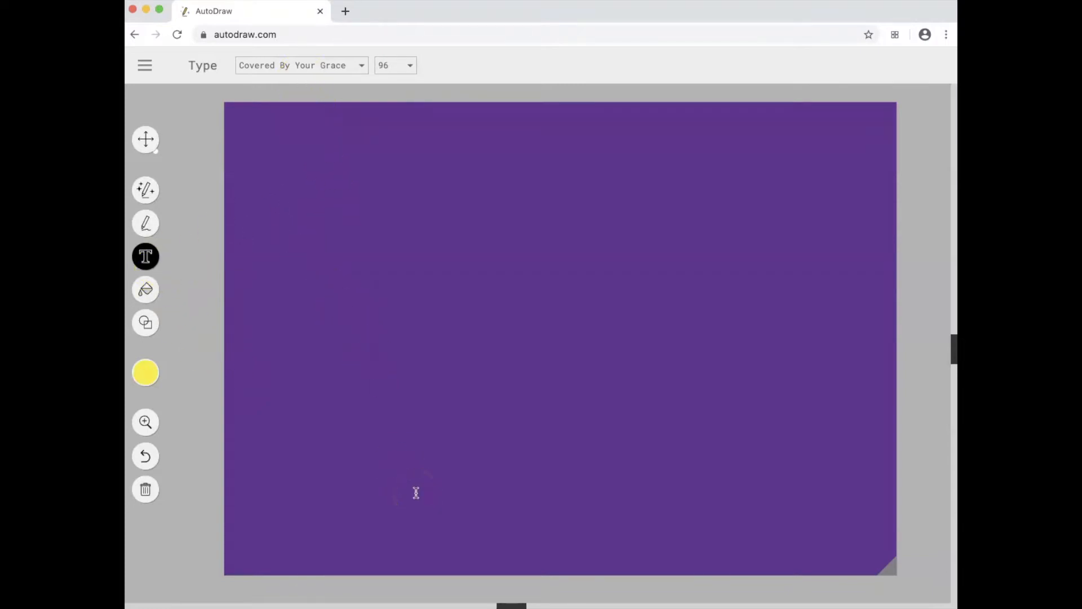
{"action": "type", "text": "PANDA"}
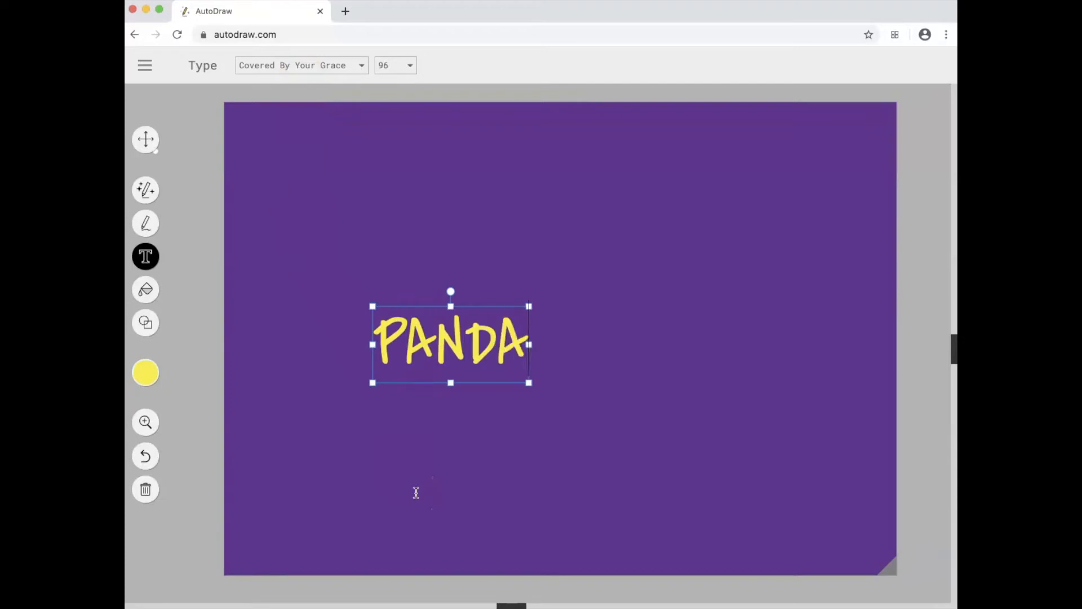
{"action": "type", "text": " POP"}
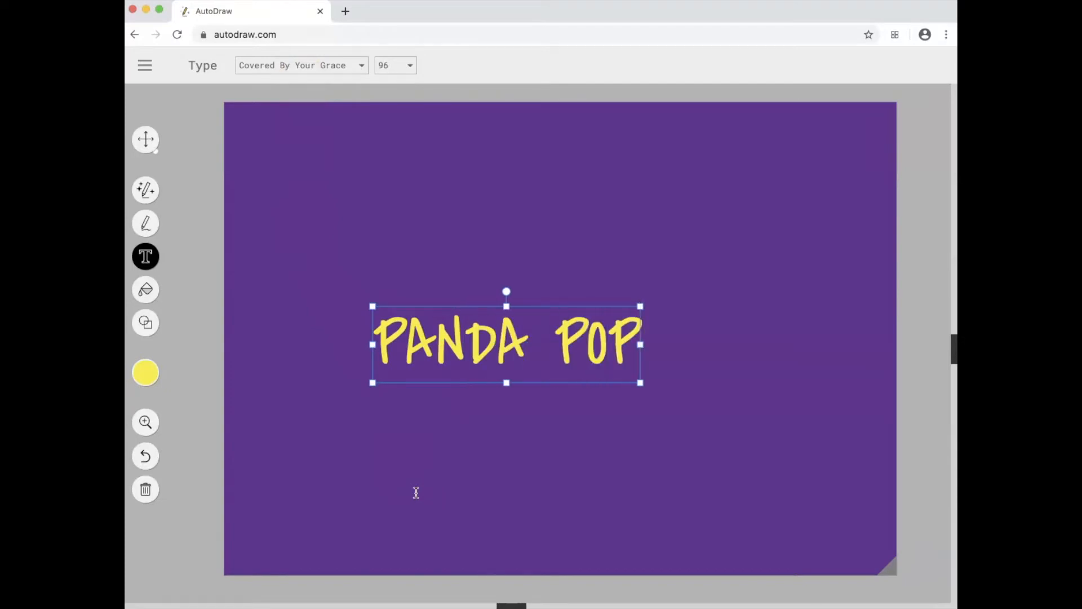
Change the font of the PANDA POP text to Rubik Mono One.
{"action": "left_click_drag", "start_coordinate": [379, 345], "coordinate": [658, 361]}
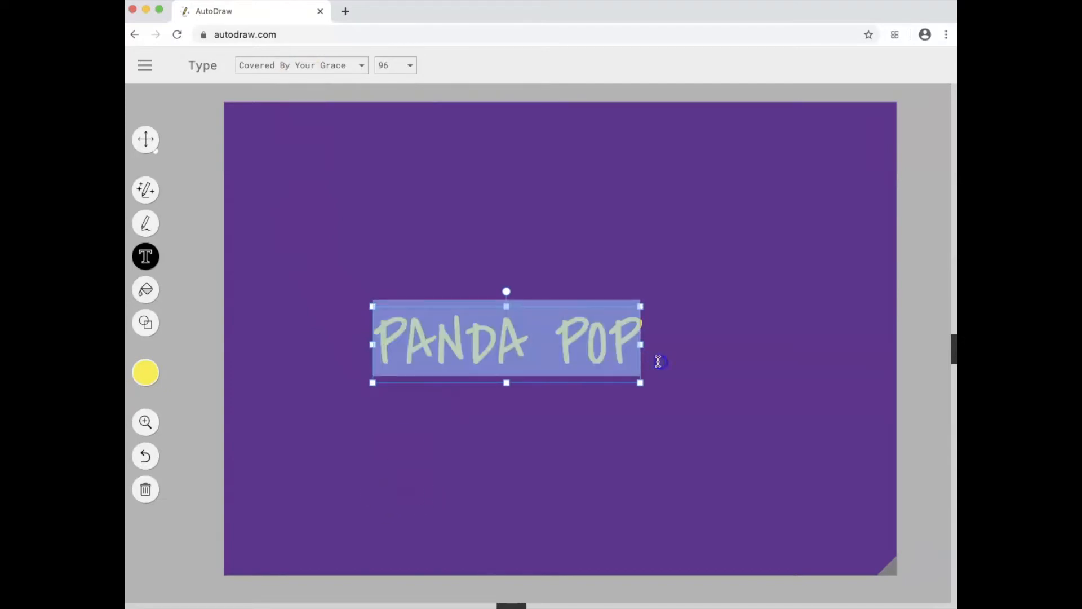
{"action": "left_click", "coordinate": [330, 67]}
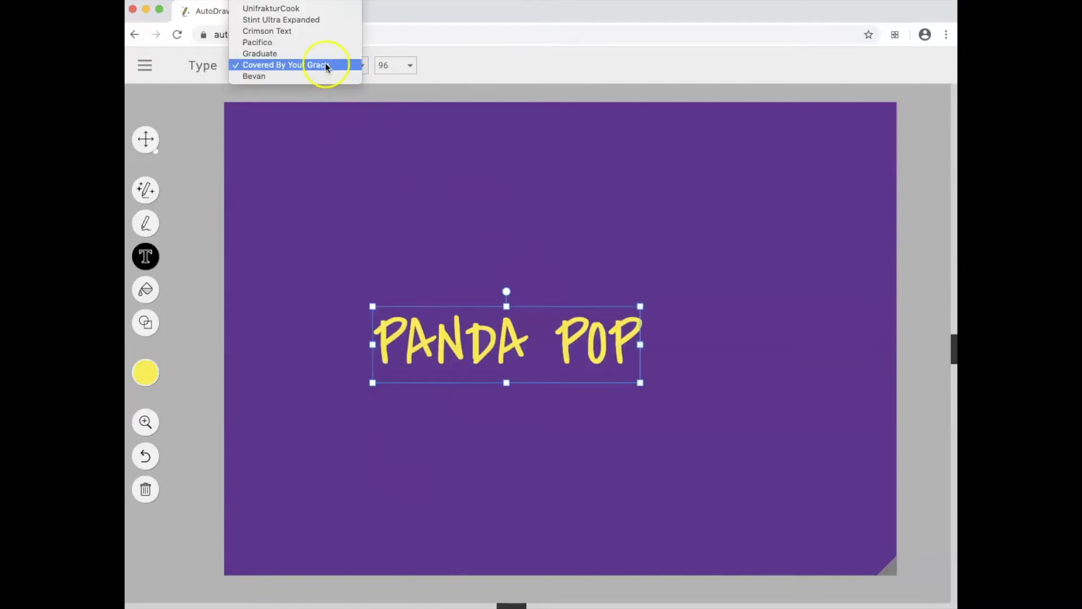
{"action": "left_click", "coordinate": [318, 15]}
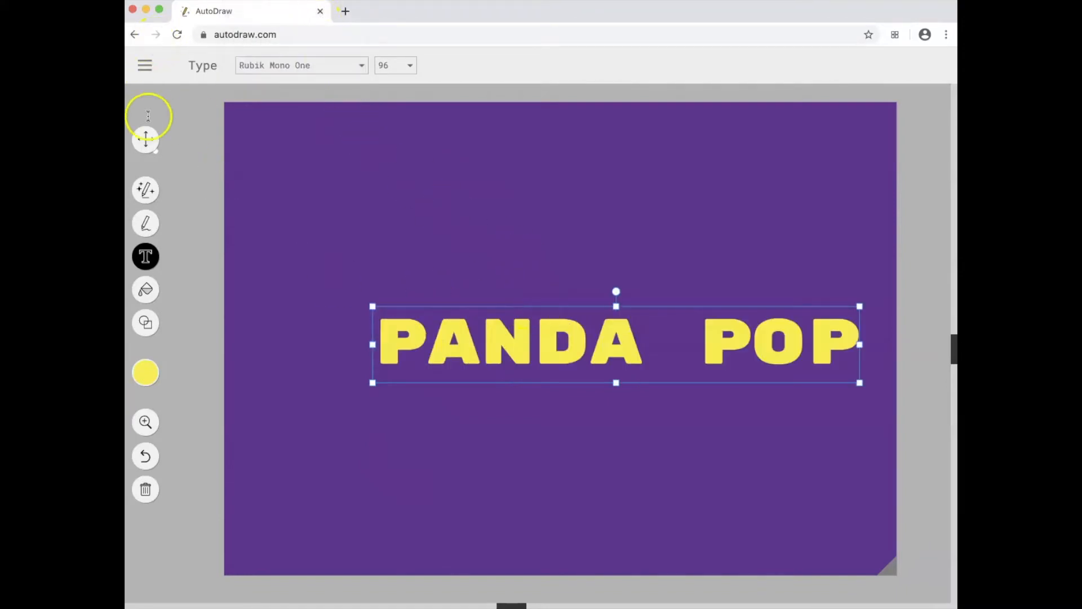
Move the PANDA POP text near the lower edge of the canvas and colour it light cyan.
{"action": "left_click", "coordinate": [146, 137]}
{"action": "left_click_drag", "start_coordinate": [590, 343], "coordinate": [561, 496]}
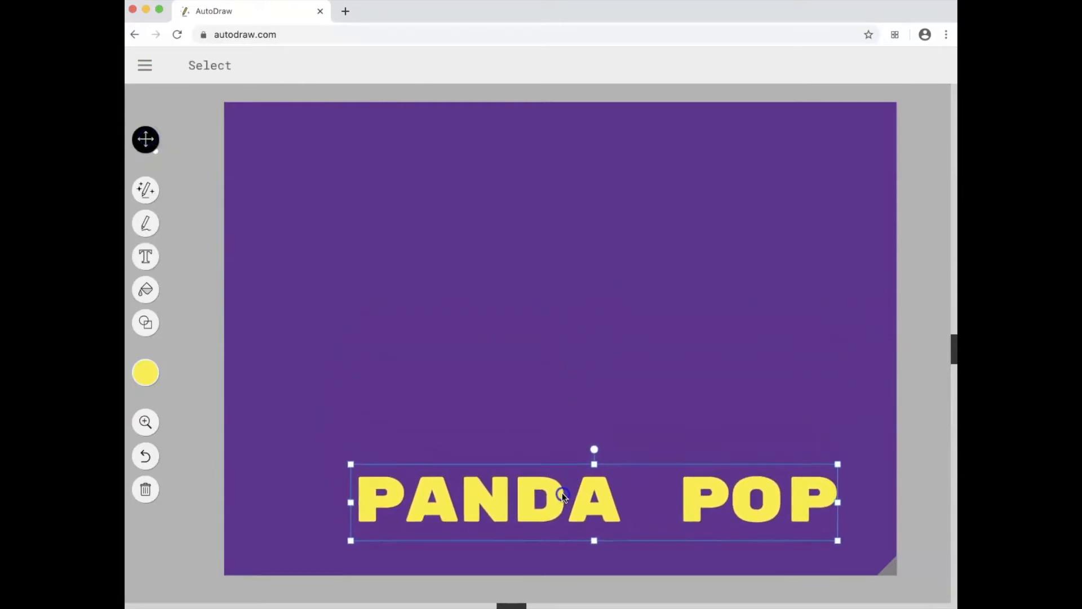
{"action": "left_click", "coordinate": [135, 368]}
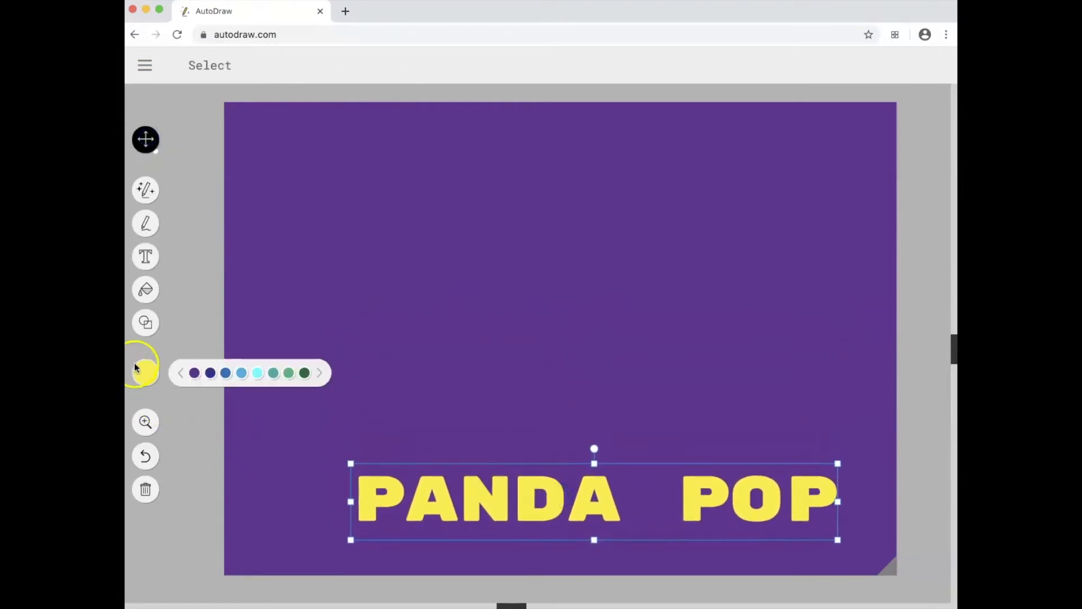
{"action": "left_click", "coordinate": [258, 373]}
Duplicate the cyan PANDA POP text and colour the copy yellow-green.
{"action": "left_click", "coordinate": [424, 515]}
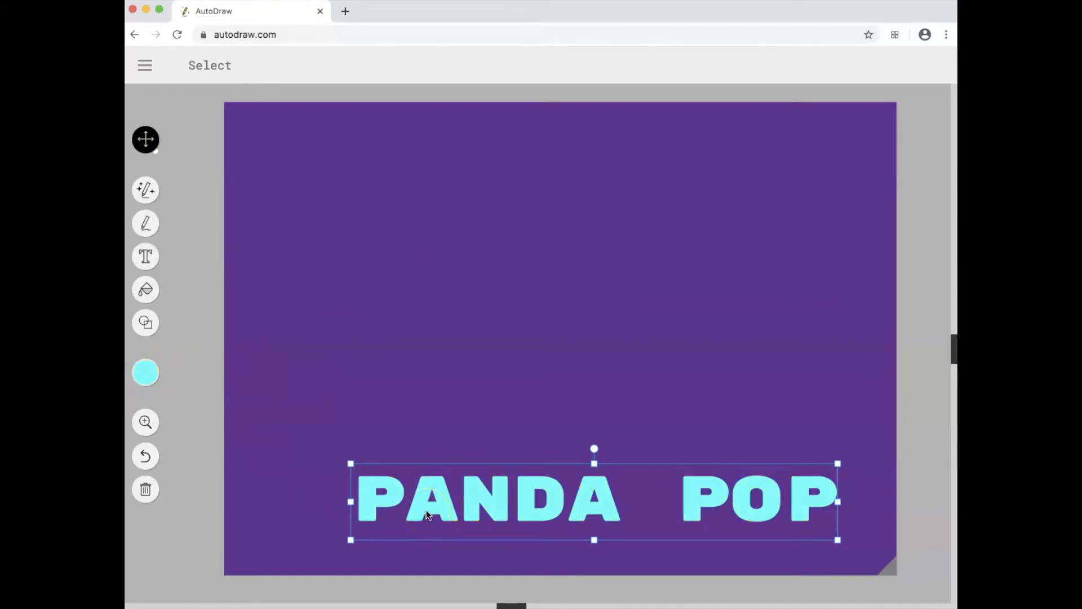
{"action": "key", "text": "super+v"}
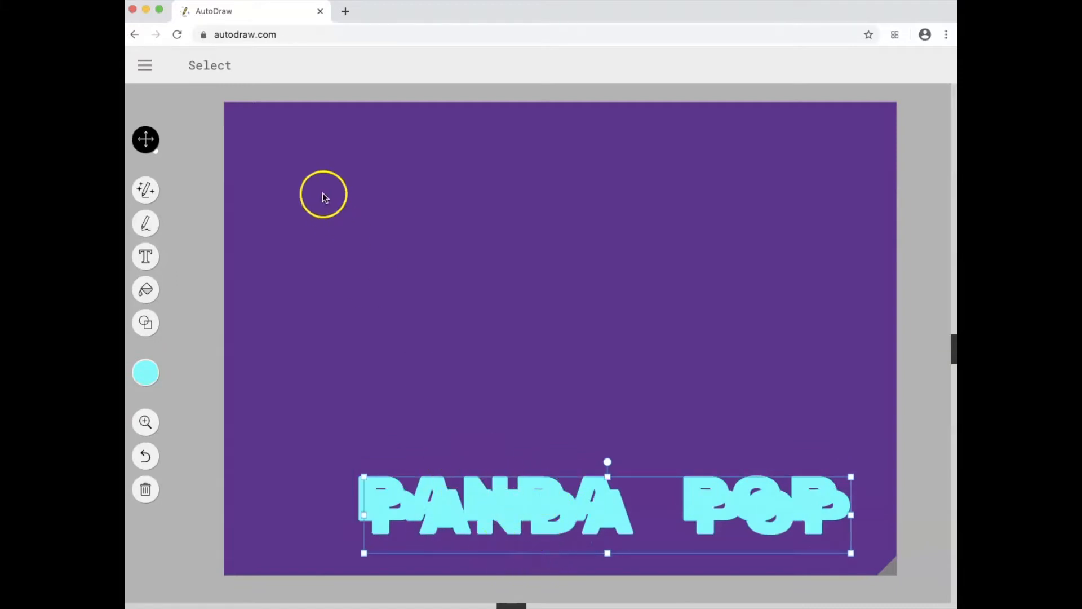
{"action": "left_click", "coordinate": [146, 372]}
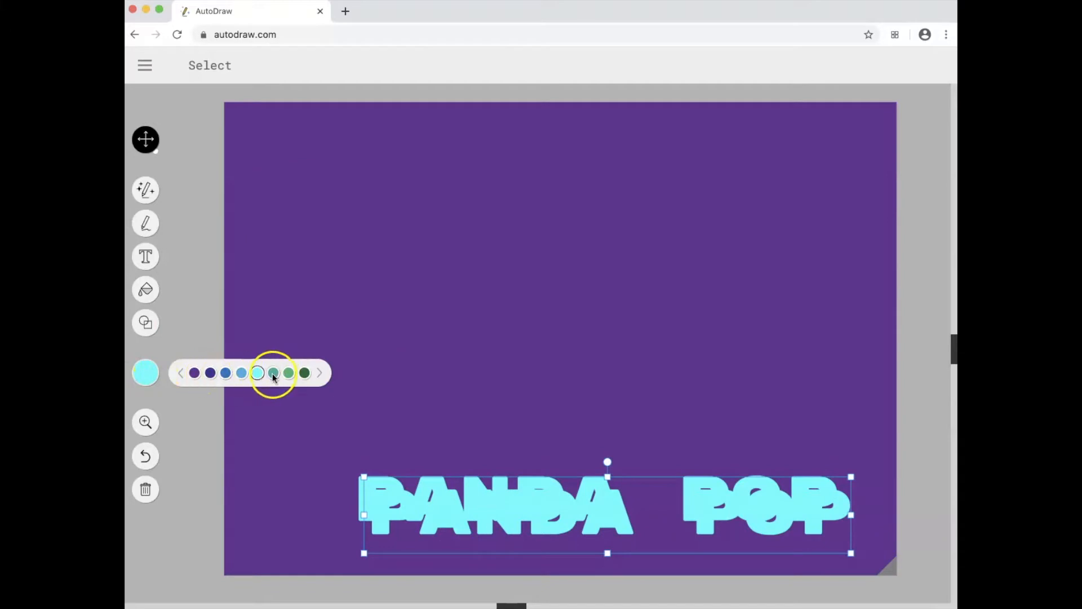
{"action": "left_click", "coordinate": [319, 373]}
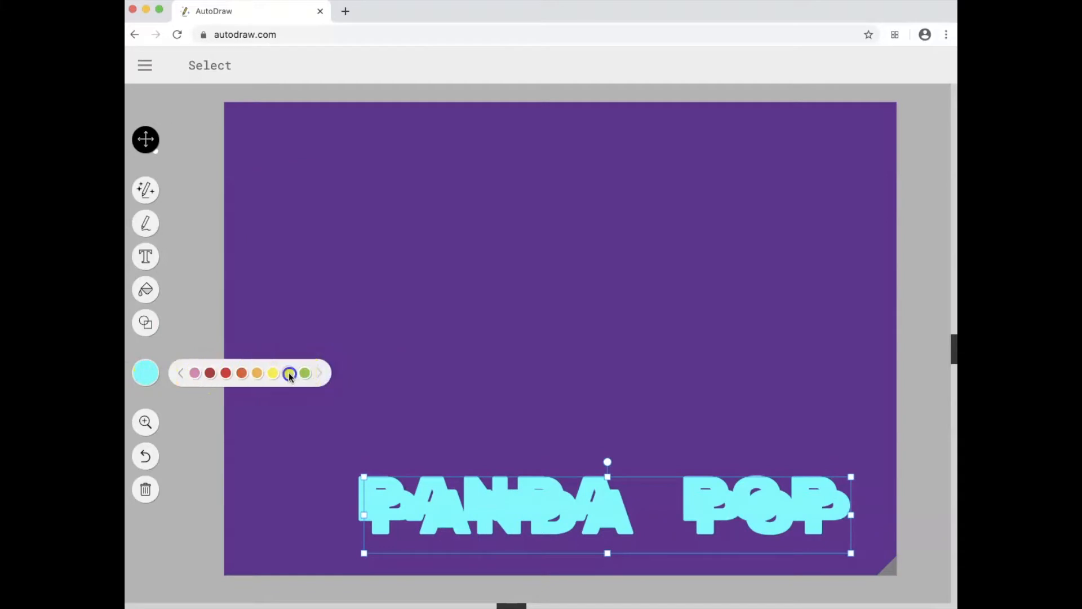
{"action": "left_click", "coordinate": [289, 373]}
Shift the cyan text closer to the canvas centre and overlay the yellow-green copy slightly above and left of it as a shadow effect.
{"action": "left_click_drag", "start_coordinate": [454, 524], "coordinate": [441, 507]}
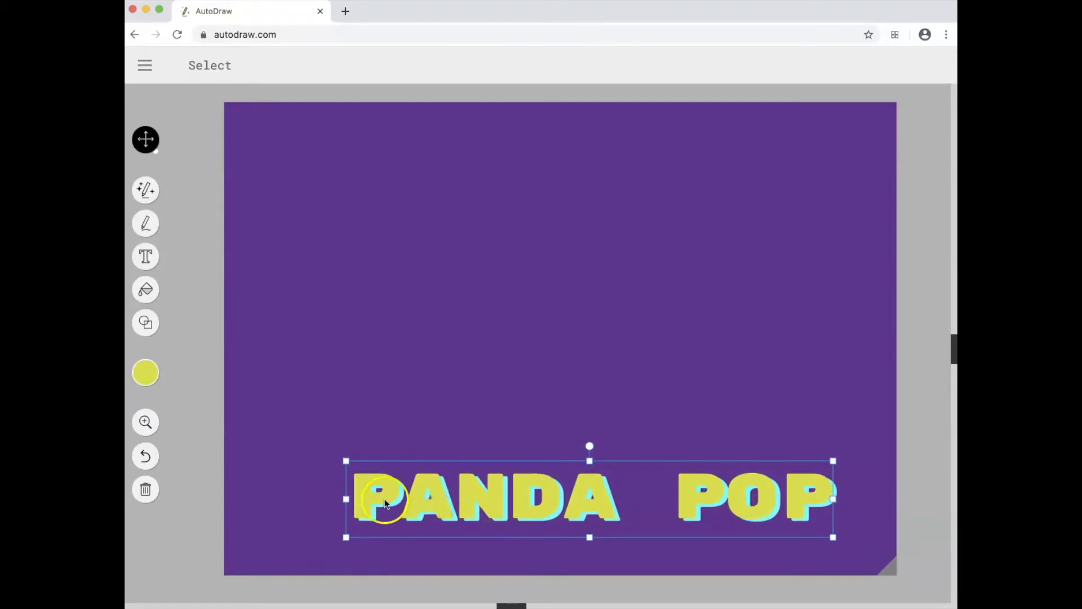
{"action": "left_click_drag", "start_coordinate": [405, 499], "coordinate": [397, 415]}
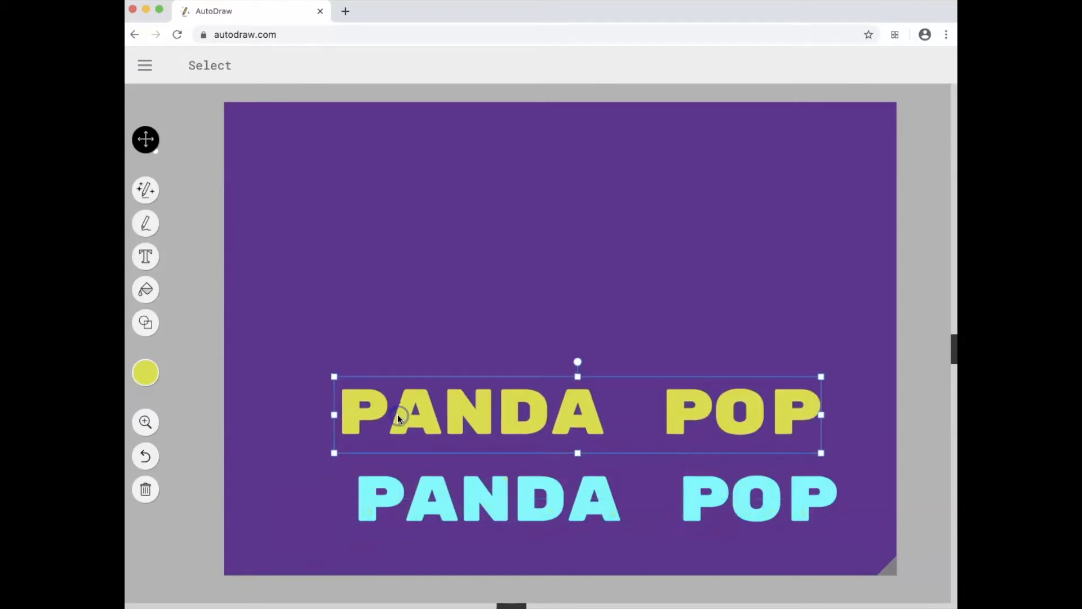
{"action": "left_click_drag", "start_coordinate": [425, 483], "coordinate": [404, 490]}
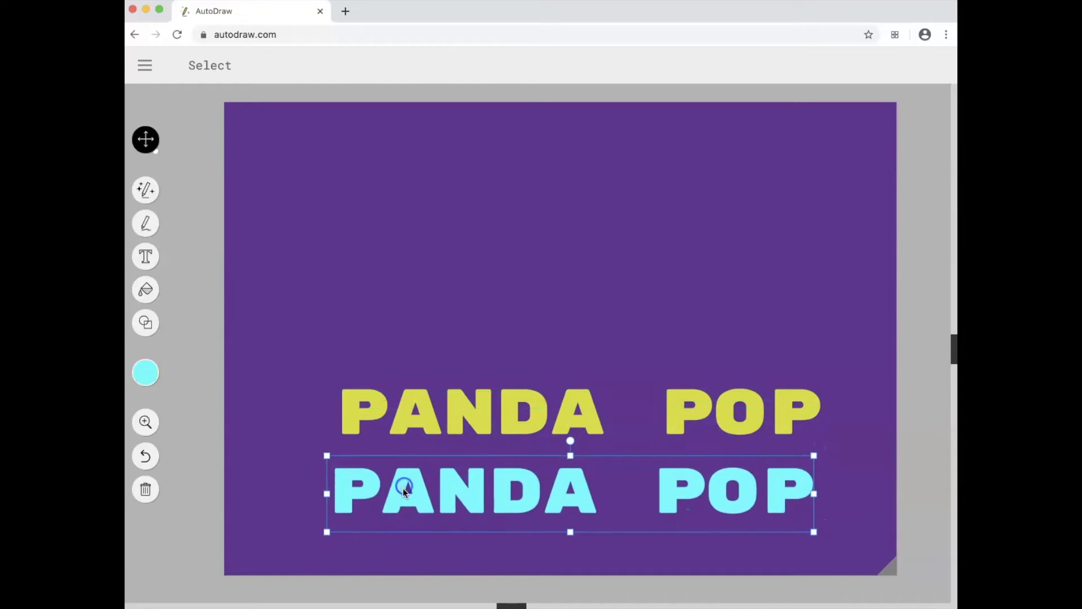
{"action": "left_click_drag", "start_coordinate": [407, 420], "coordinate": [397, 498]}
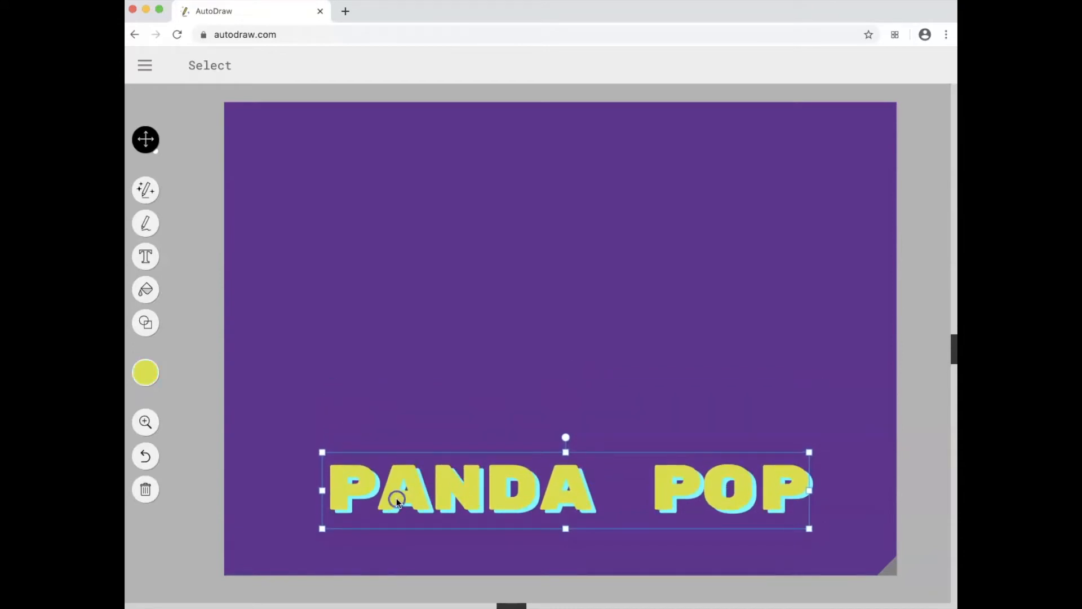
Recolour the front copy of the PANDA POP text pink.
{"action": "left_click", "coordinate": [149, 375]}
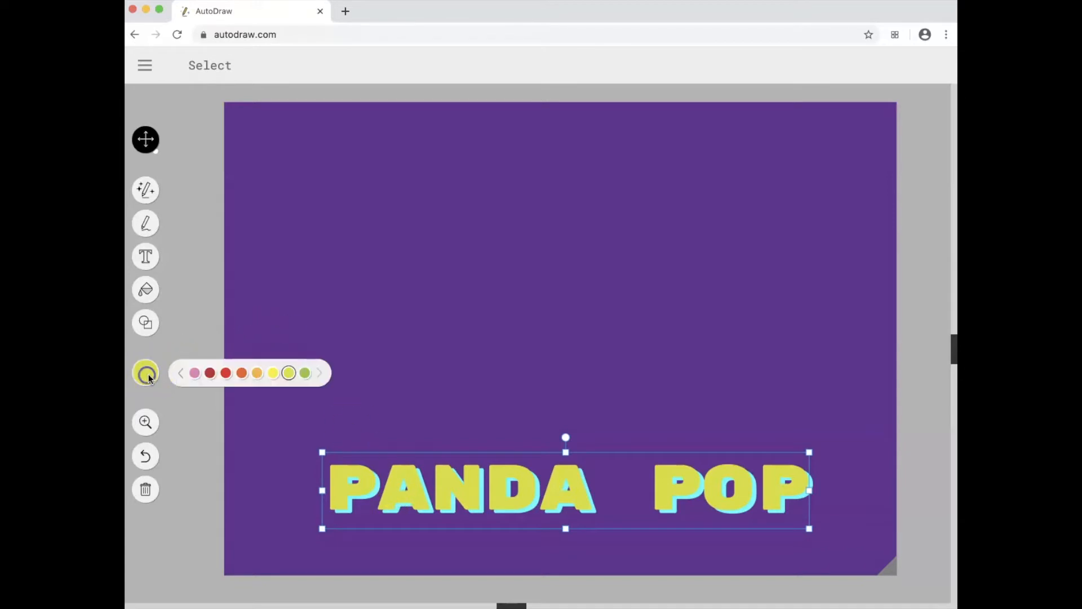
{"action": "left_click", "coordinate": [195, 372]}
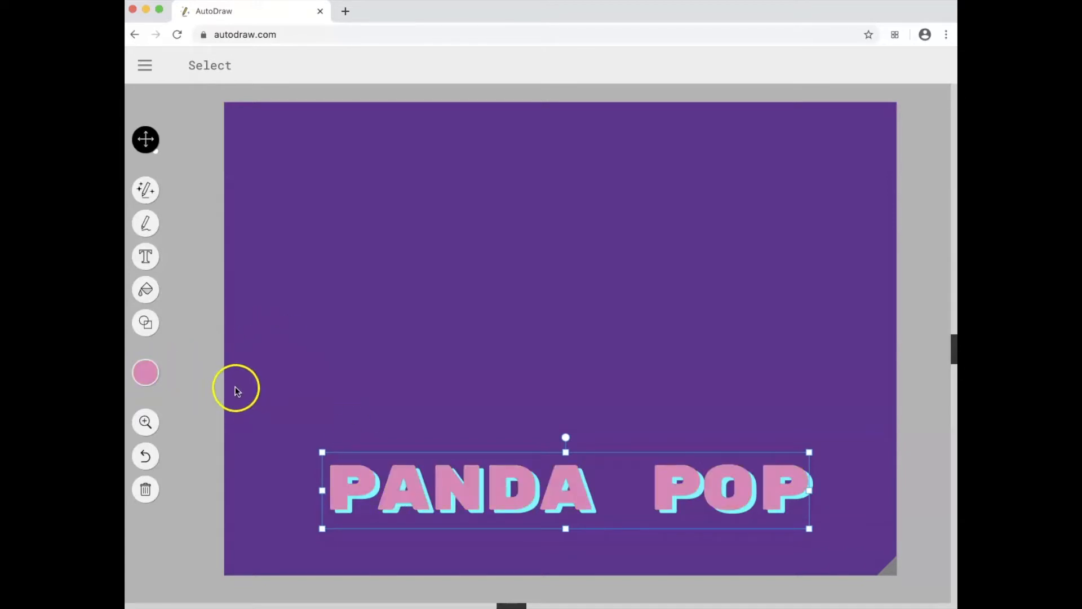
{"action": "left_click", "coordinate": [149, 373]}
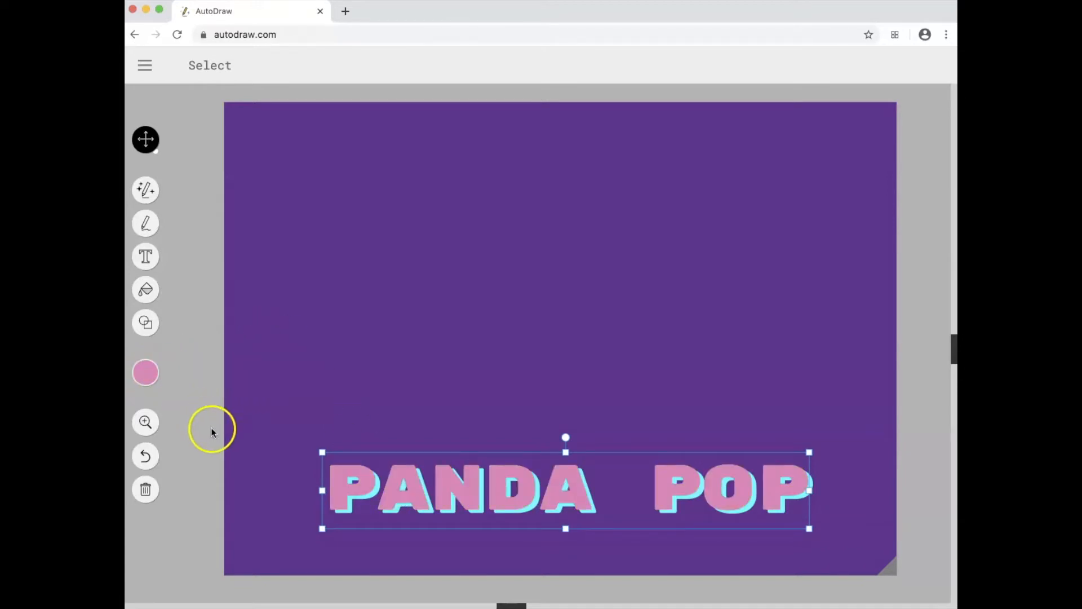
Paste another cyan copy of the PANDA POP text and layer it slightly above and left of the pink one.
{"action": "key", "text": "super+v"}
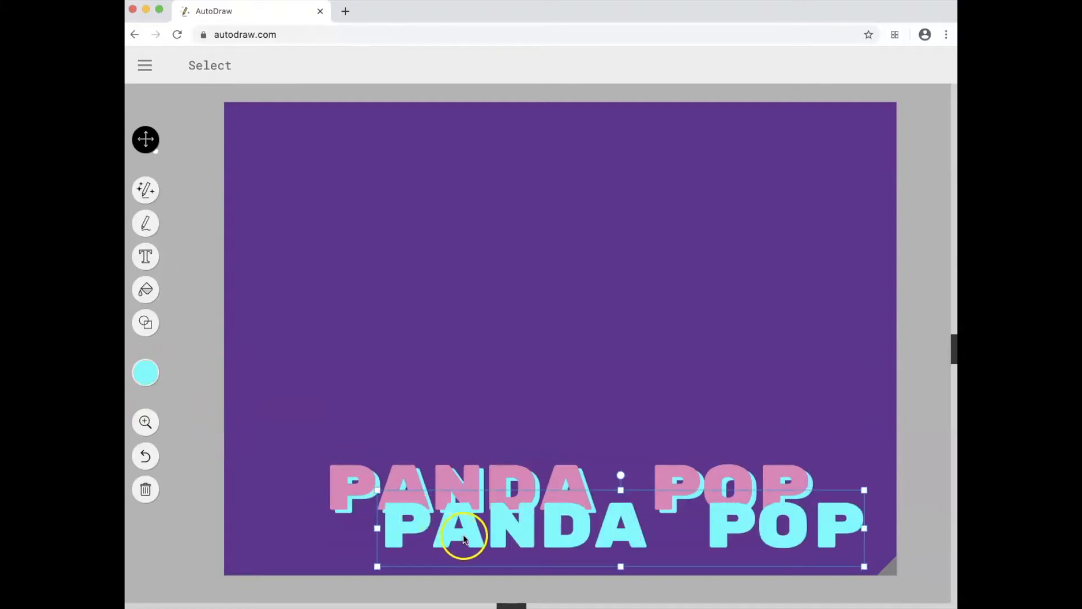
{"action": "left_click_drag", "start_coordinate": [464, 532], "coordinate": [402, 495]}
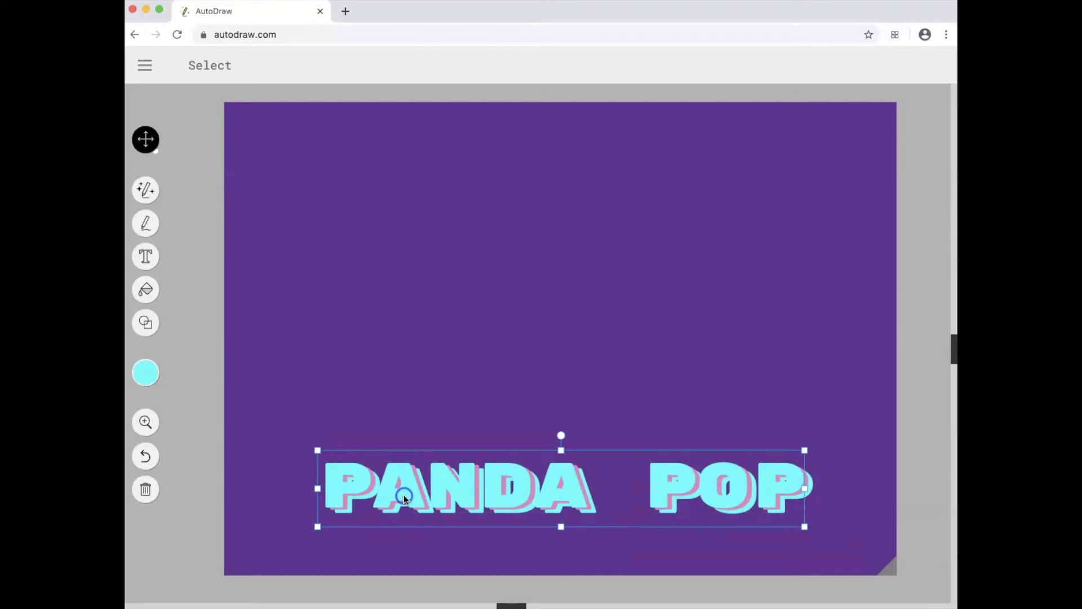
Nudge the front cyan copy of the PANDA POP text slightly up and left and recolour it light lilac.
{"action": "left_click_drag", "start_coordinate": [404, 495], "coordinate": [403, 495]}
{"action": "left_click", "coordinate": [146, 373]}
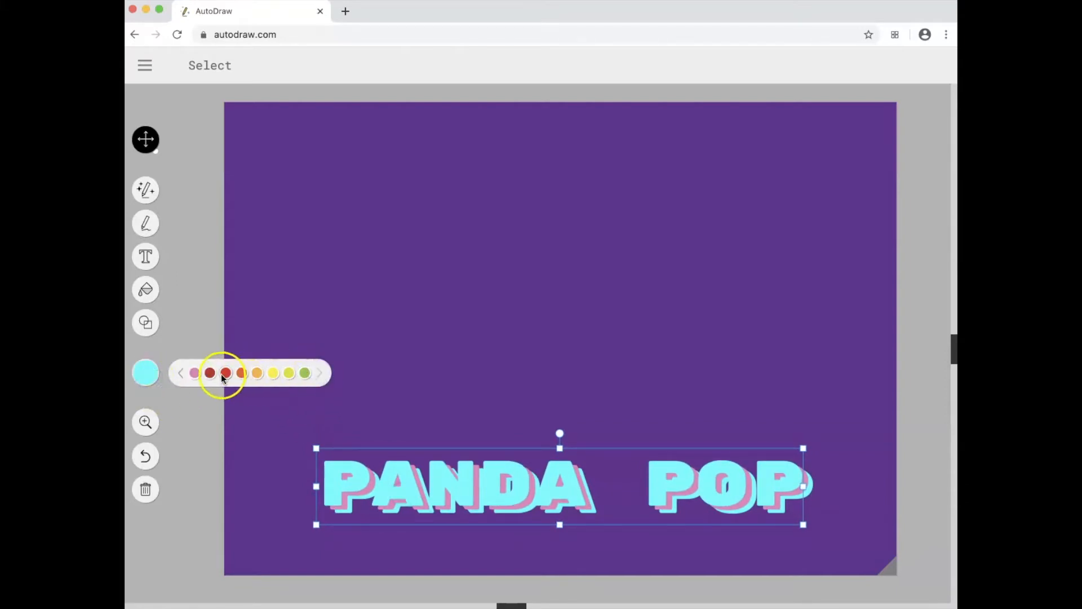
{"action": "left_click", "coordinate": [180, 374]}
{"action": "left_click", "coordinate": [180, 375]}
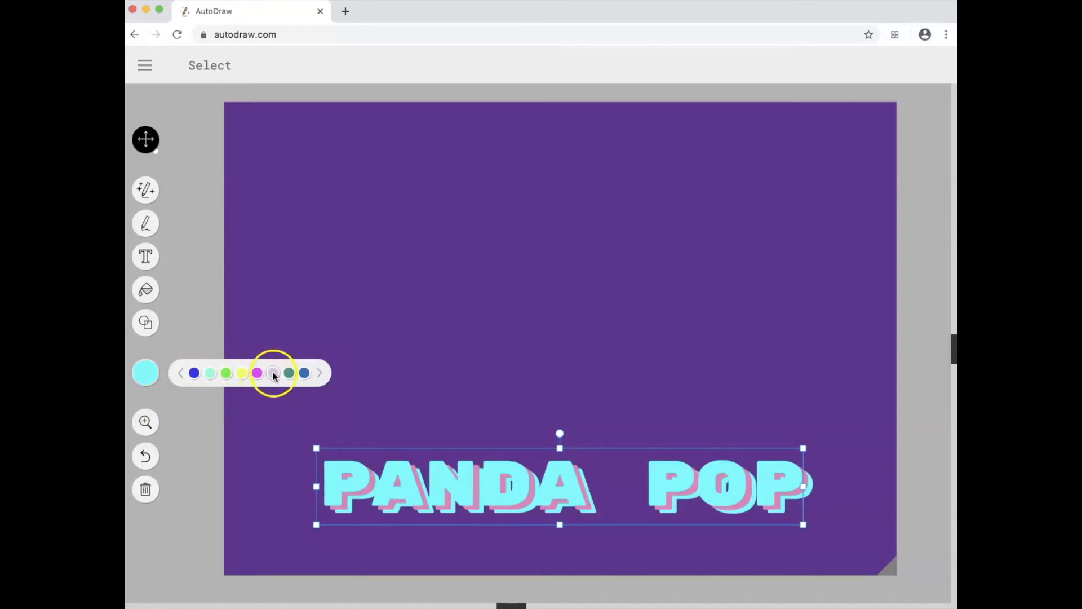
{"action": "left_click", "coordinate": [272, 372]}
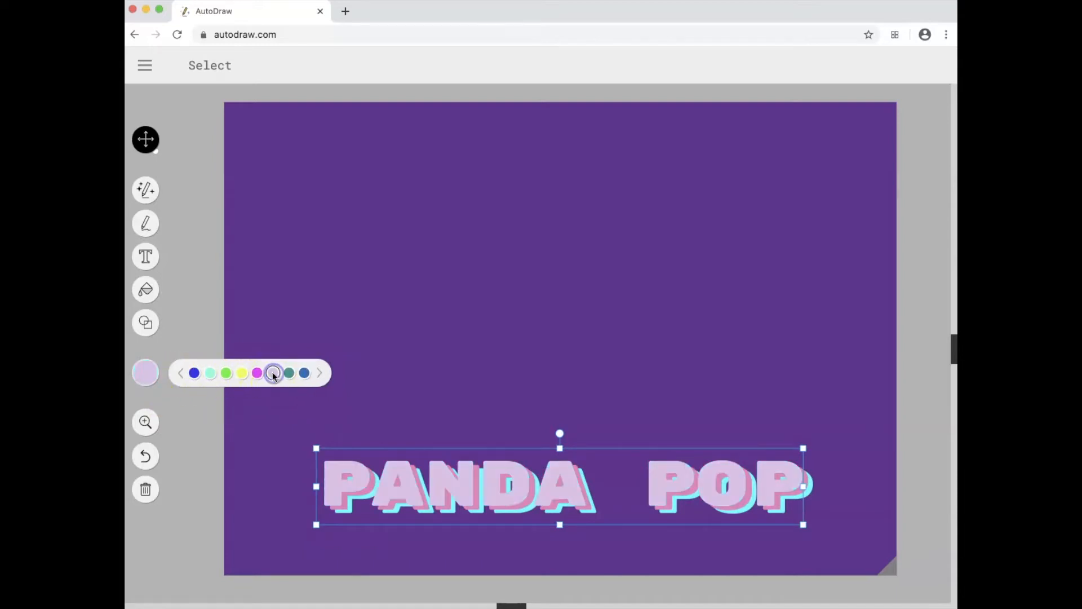
{"action": "left_click", "coordinate": [335, 314]}
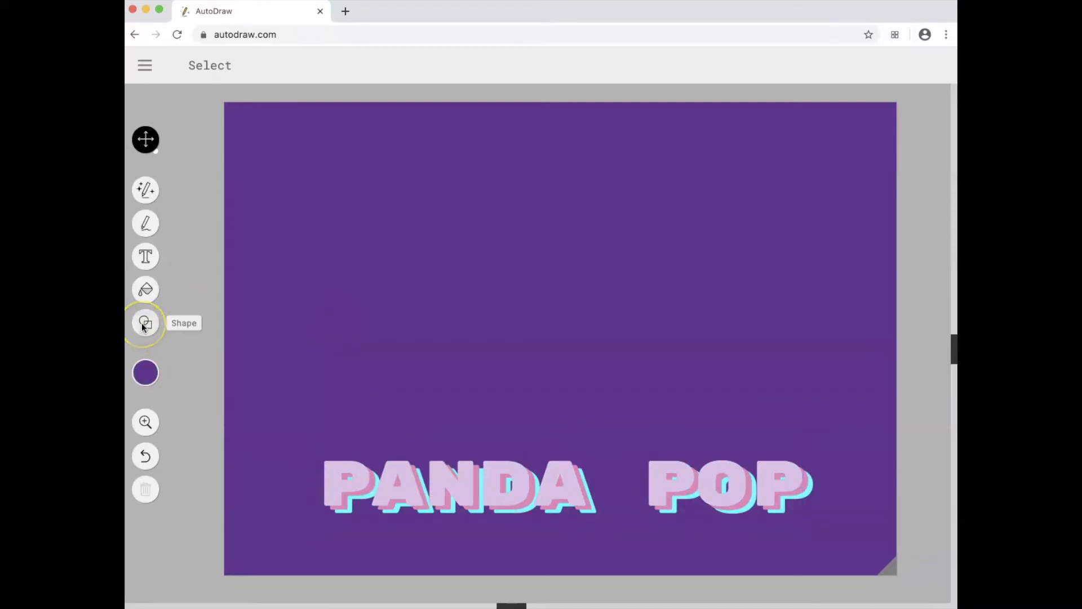
Sketch a rough black panda head with two ears and two eyes above the title using AutoDraw recognition.
{"action": "left_click", "coordinate": [148, 190]}
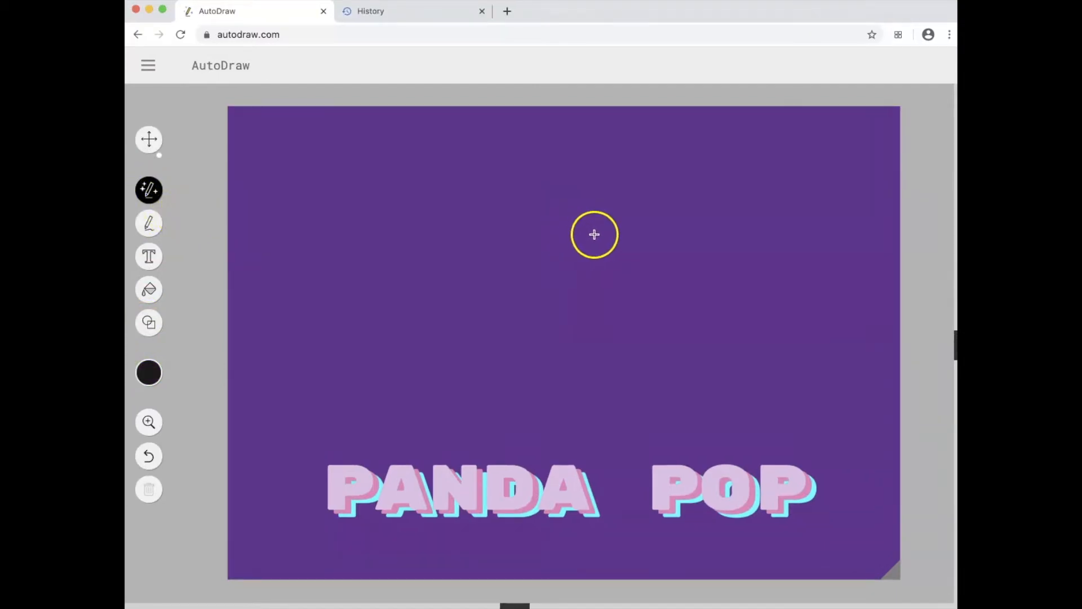
{"action": "mouse_move", "coordinate": [600, 232]}
{"action": "left_mouse_down"}
{"action": "mouse_move", "coordinate": [440, 324]}
{"action": "mouse_move", "coordinate": [465, 374]}
{"action": "mouse_move", "coordinate": [620, 394]}
{"action": "mouse_move", "coordinate": [663, 316]}
{"action": "mouse_move", "coordinate": [632, 256]}
{"action": "mouse_move", "coordinate": [588, 227]}
{"action": "mouse_move", "coordinate": [720, 160]}
{"action": "mouse_move", "coordinate": [768, 208]}
{"action": "mouse_move", "coordinate": [739, 275]}
{"action": "mouse_move", "coordinate": [660, 297]}
{"action": "left_mouse_up"}
{"action": "mouse_move", "coordinate": [483, 247]}
{"action": "left_mouse_down"}
{"action": "mouse_move", "coordinate": [388, 220]}
{"action": "mouse_move", "coordinate": [408, 321]}
{"action": "mouse_move", "coordinate": [445, 328]}
{"action": "left_mouse_up"}
{"action": "mouse_move", "coordinate": [525, 282]}
{"action": "left_mouse_down"}
{"action": "mouse_move", "coordinate": [490, 287]}
{"action": "mouse_move", "coordinate": [529, 304]}
{"action": "mouse_move", "coordinate": [515, 275]}
{"action": "left_mouse_up"}
{"action": "mouse_move", "coordinate": [579, 271]}
{"action": "left_mouse_down"}
{"action": "mouse_move", "coordinate": [565, 303]}
{"action": "mouse_move", "coordinate": [580, 308]}
{"action": "mouse_move", "coordinate": [579, 272]}
{"action": "left_mouse_up"}
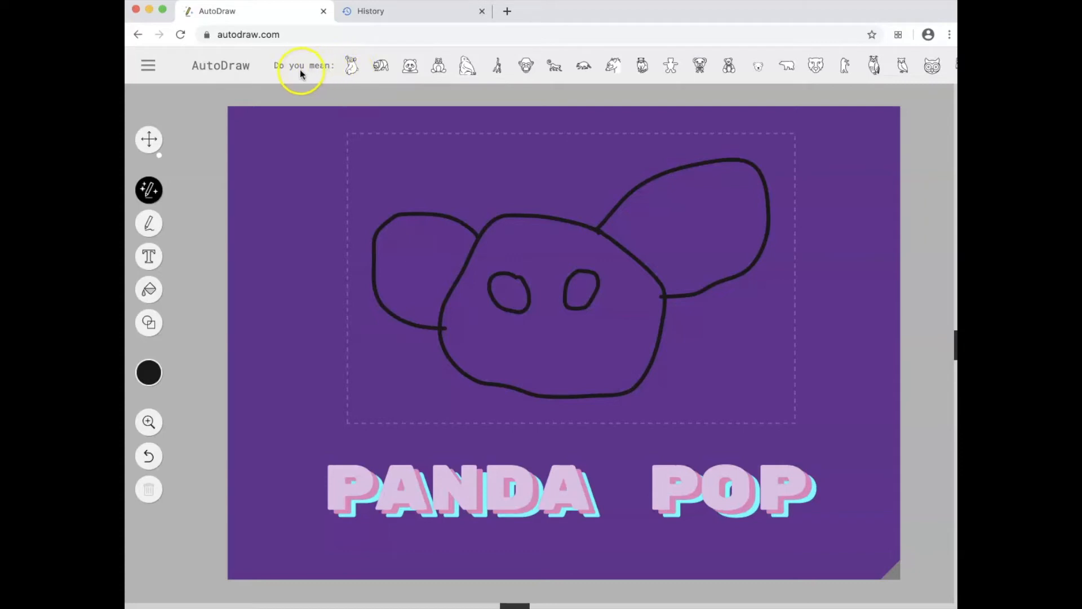
Try several suggested animal drawings in place of the sketch and settle on the walking panda.
{"action": "left_click", "coordinate": [357, 68]}
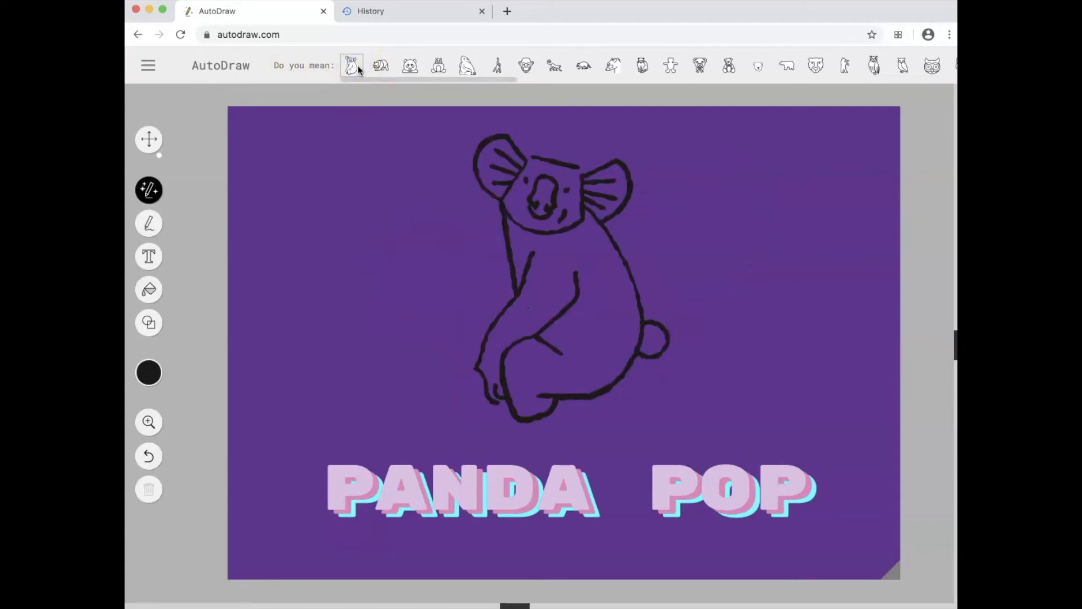
{"action": "left_click", "coordinate": [392, 64]}
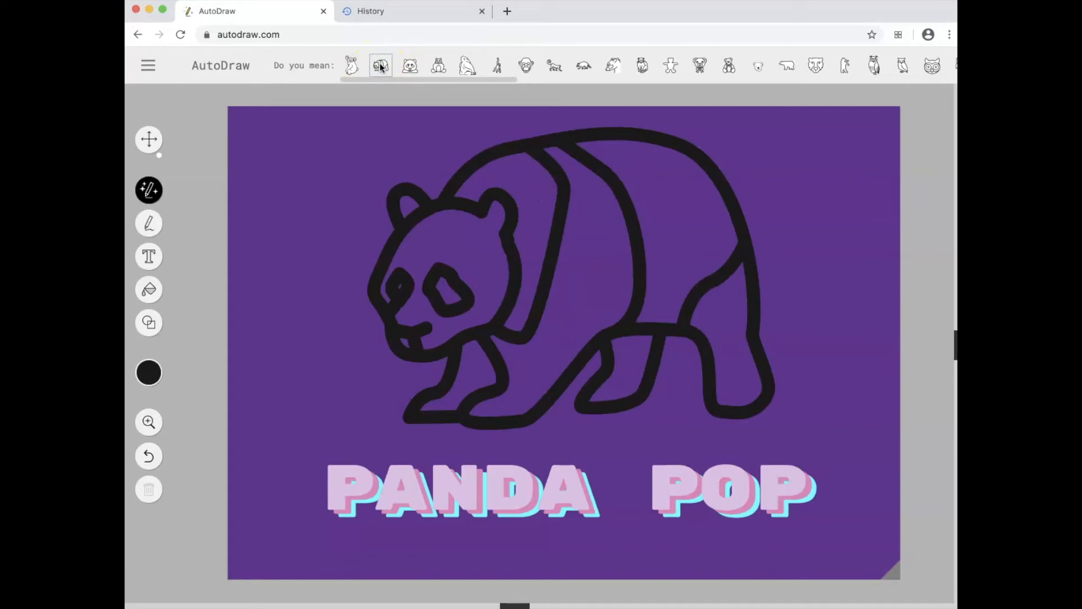
{"action": "left_click", "coordinate": [400, 66]}
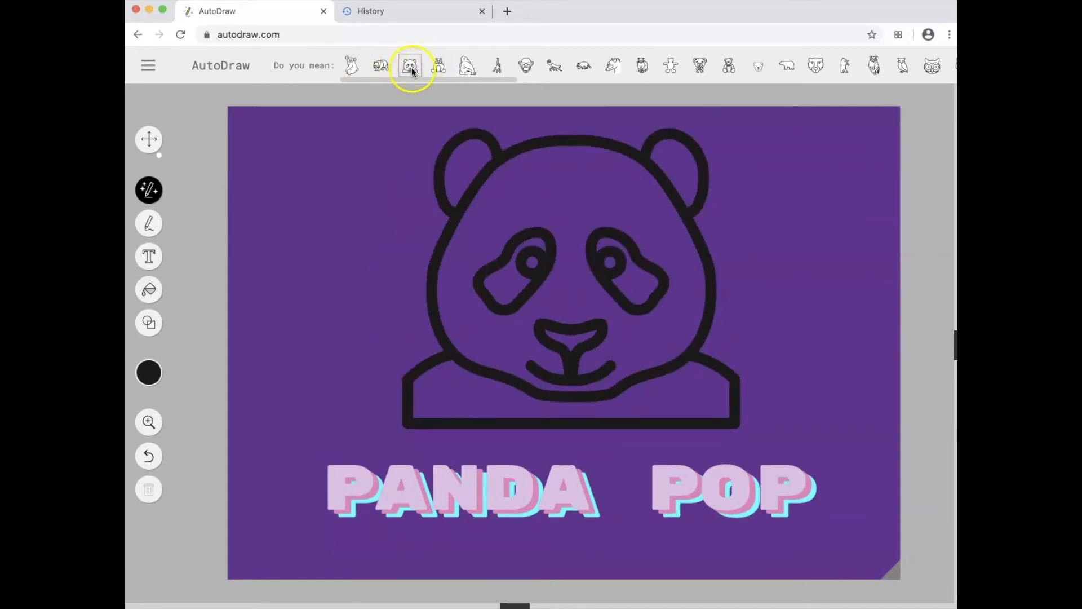
{"action": "left_click", "coordinate": [464, 66]}
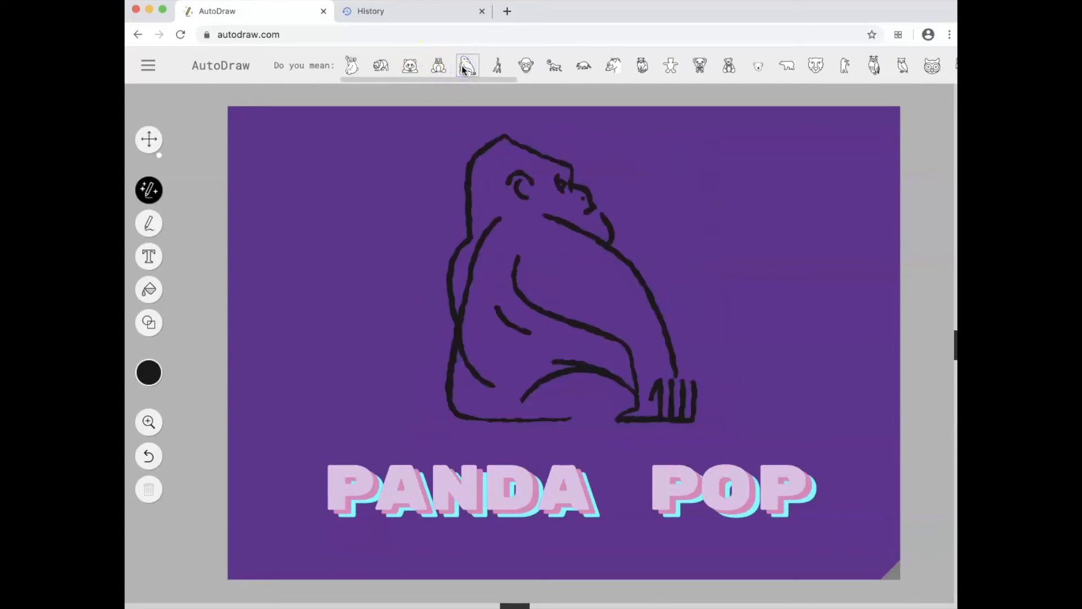
{"action": "left_click", "coordinate": [548, 69]}
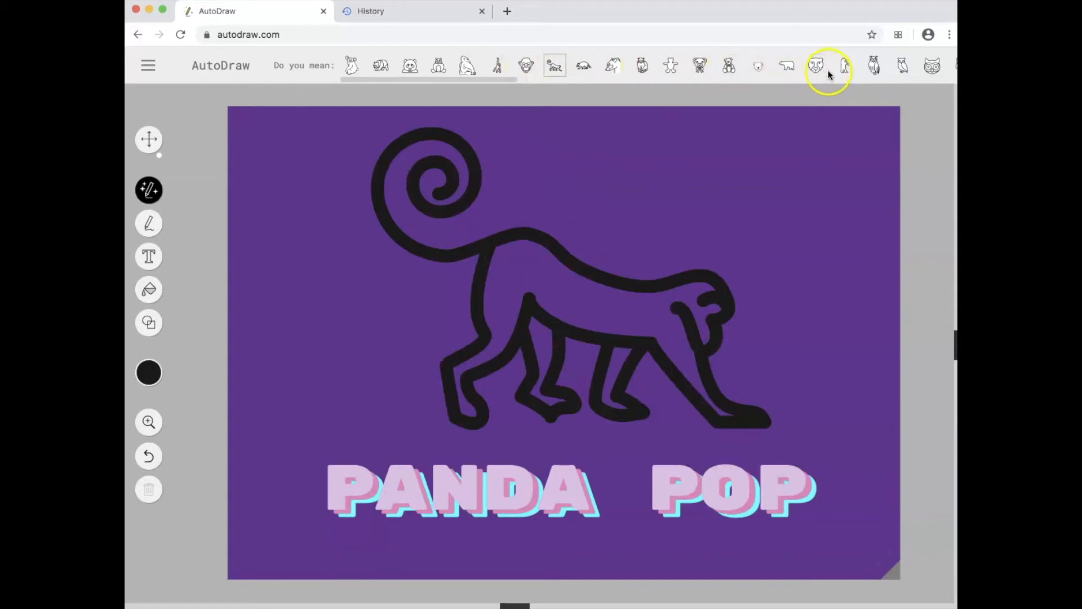
{"action": "left_click", "coordinate": [872, 67]}
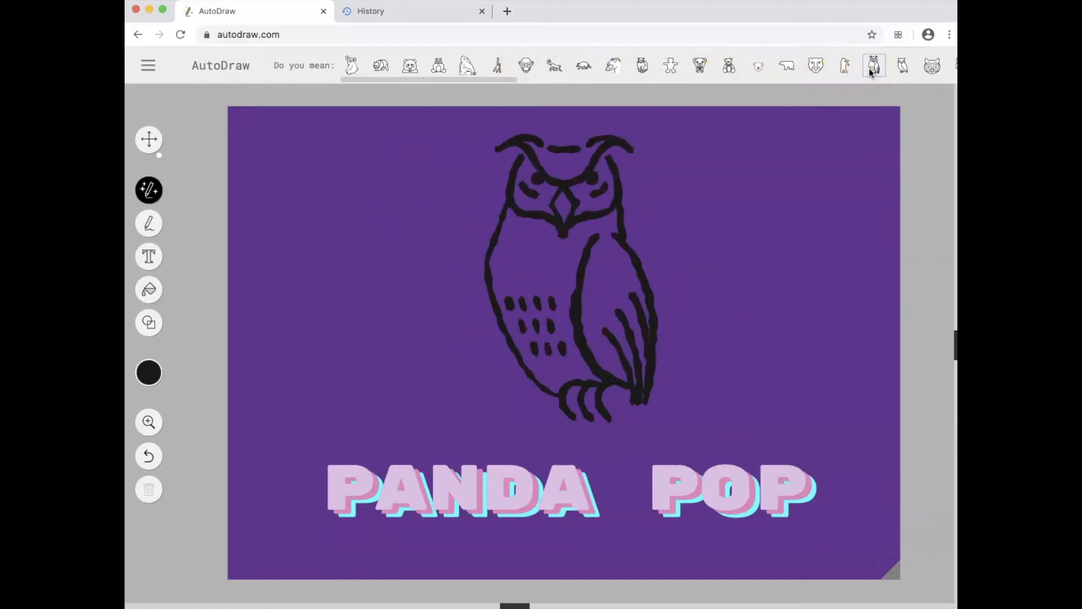
{"action": "left_click", "coordinate": [374, 66]}
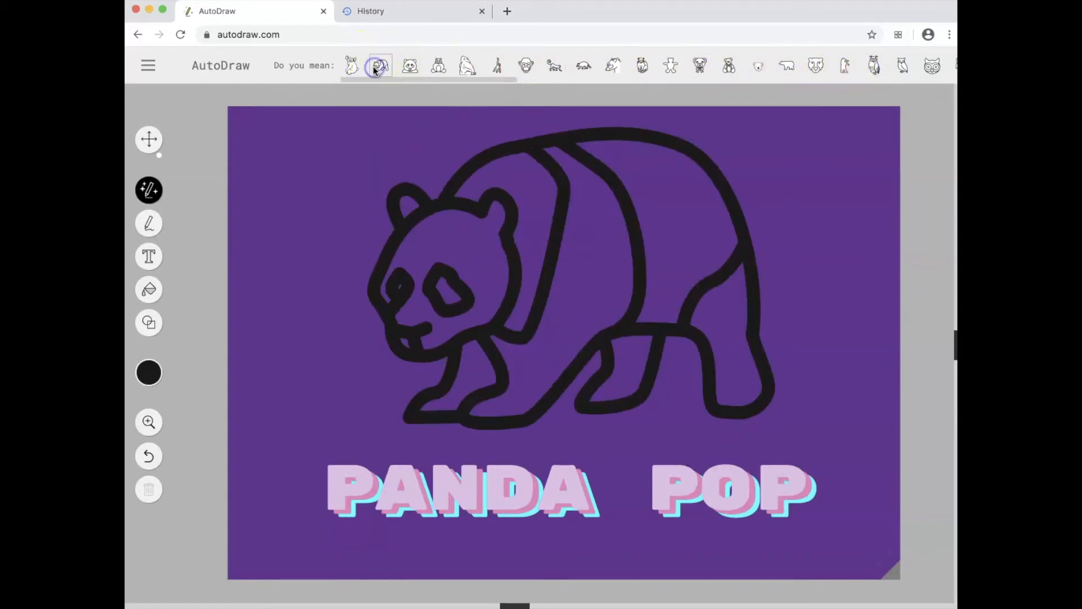
Shrink the walking panda drawing and place it just above the title, over the gap and the word POP.
{"action": "left_click", "coordinate": [145, 140]}
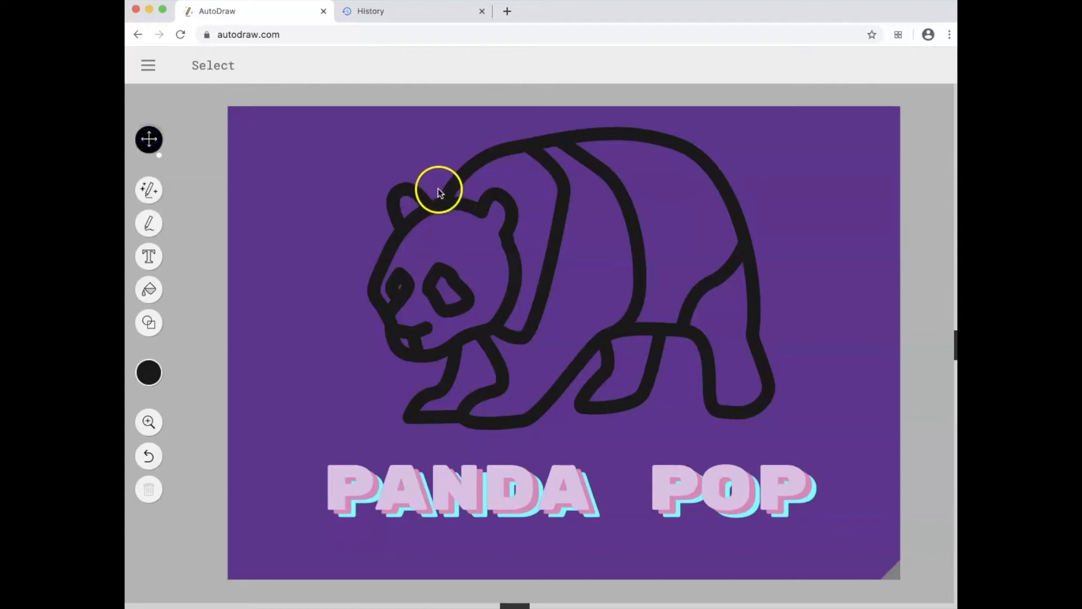
{"action": "left_click", "coordinate": [395, 148]}
{"action": "left_click_drag", "start_coordinate": [375, 134], "coordinate": [439, 180]}
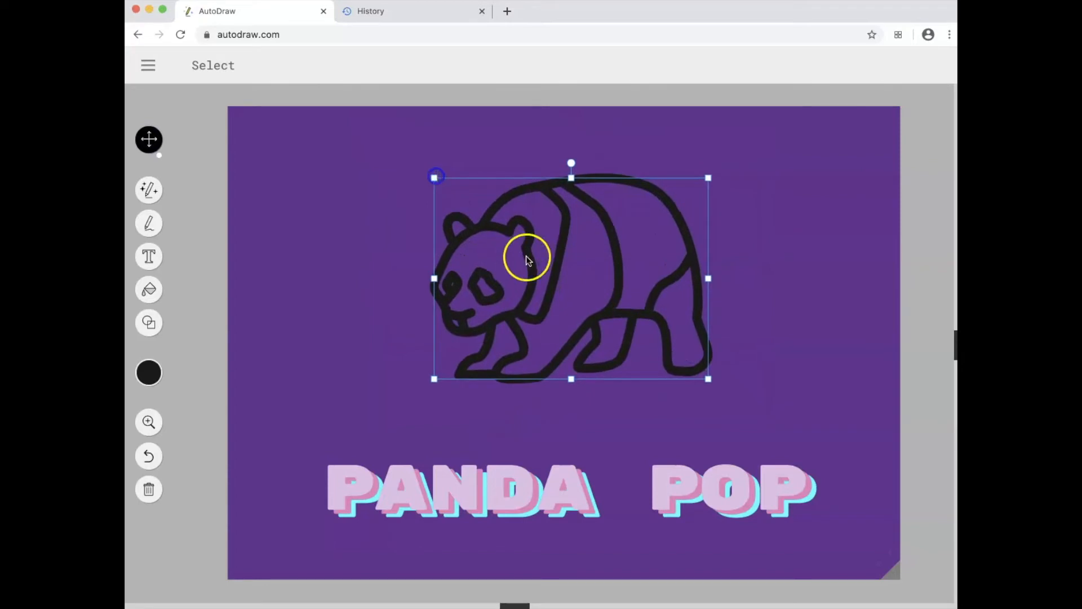
{"action": "left_click_drag", "start_coordinate": [526, 255], "coordinate": [631, 331]}
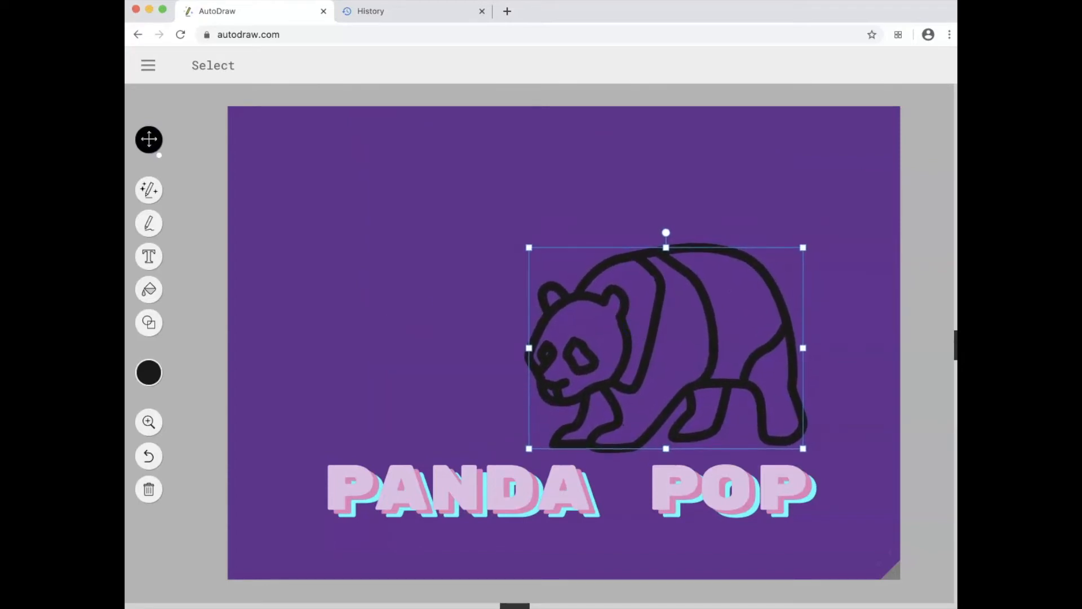
Recolour the panda's outline white and fill its enclosed head, body and leg areas with black.
{"action": "left_click", "coordinate": [149, 373]}
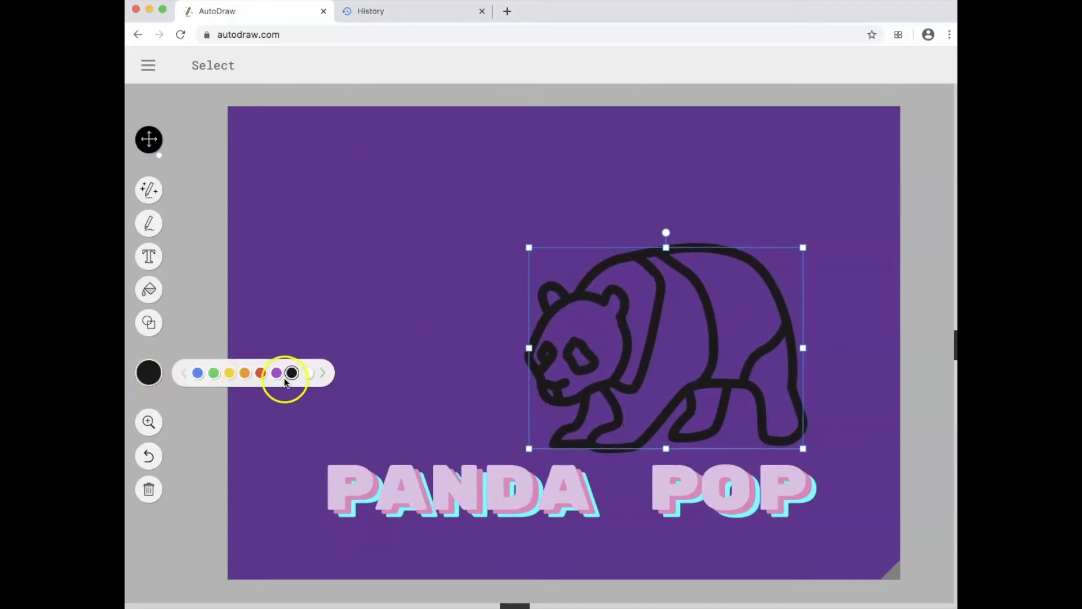
{"action": "left_click", "coordinate": [308, 374]}
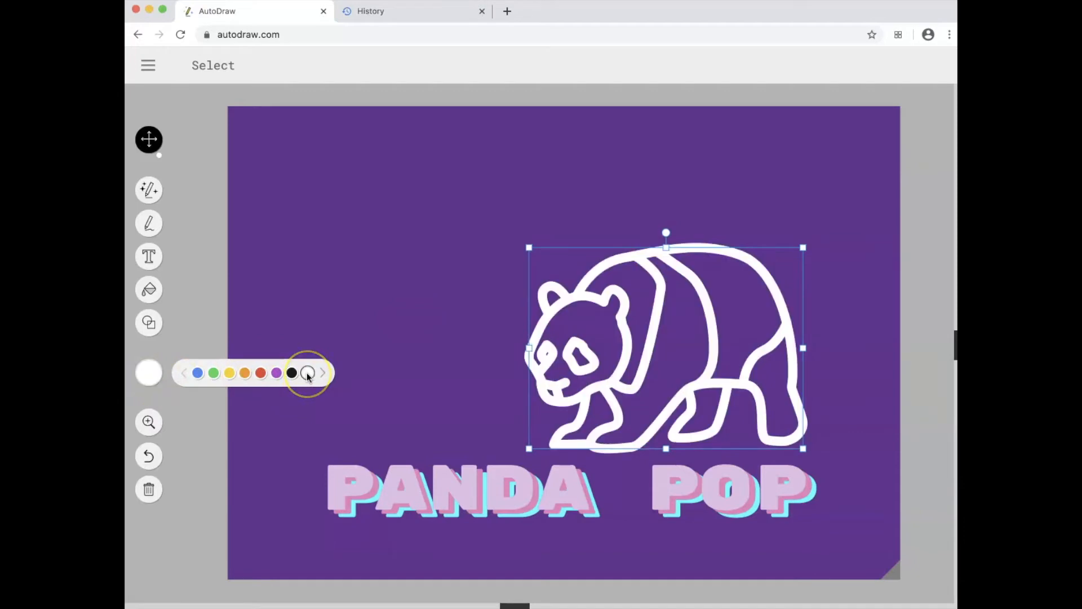
{"action": "left_click", "coordinate": [150, 291]}
{"action": "left_click", "coordinate": [148, 372]}
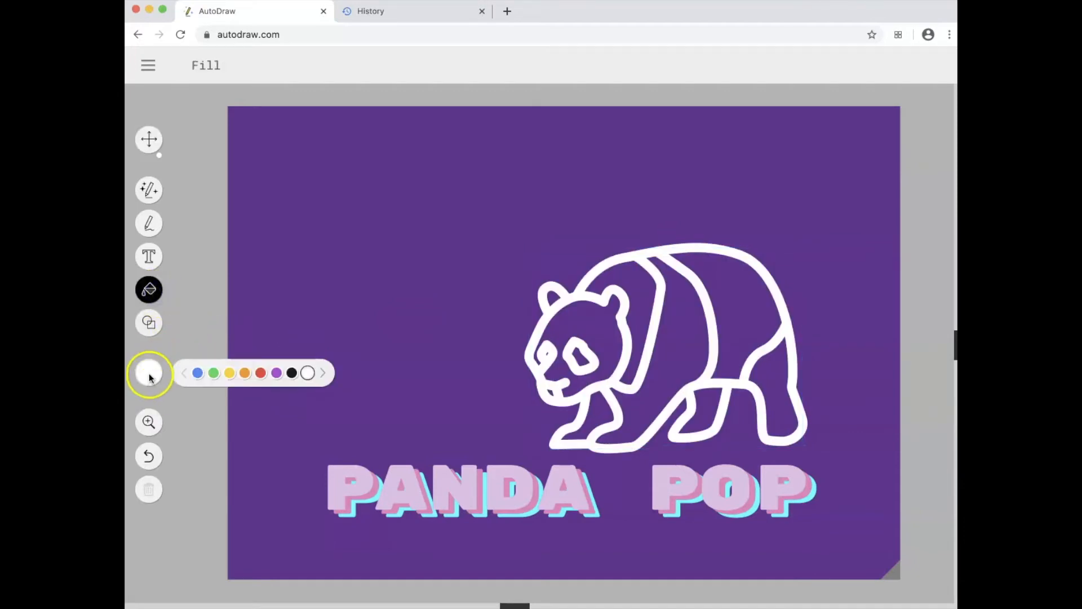
{"action": "left_click", "coordinate": [292, 373]}
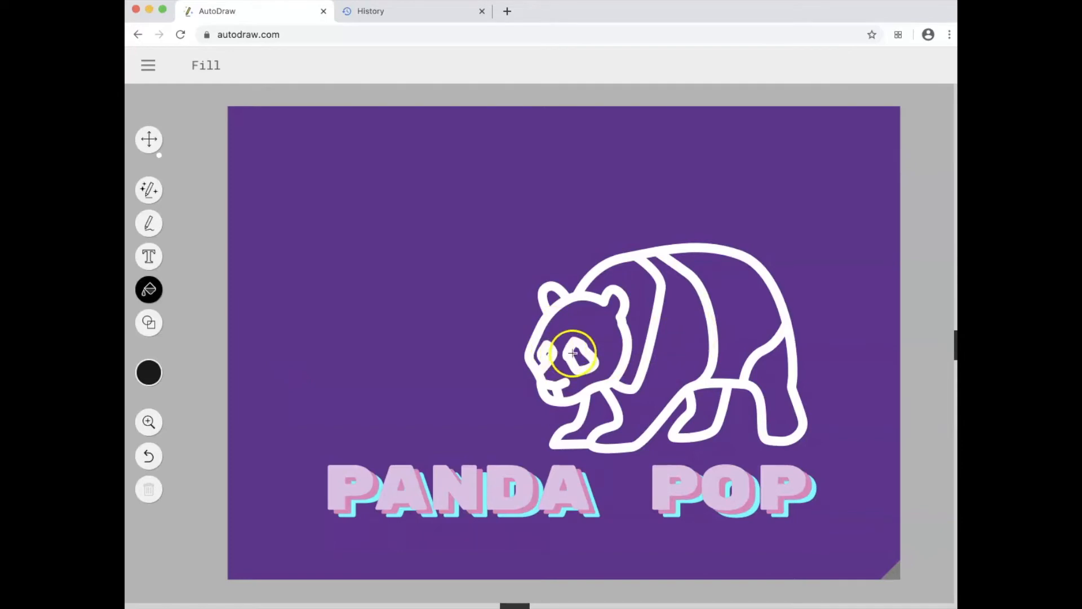
{"action": "left_click", "coordinate": [658, 399]}
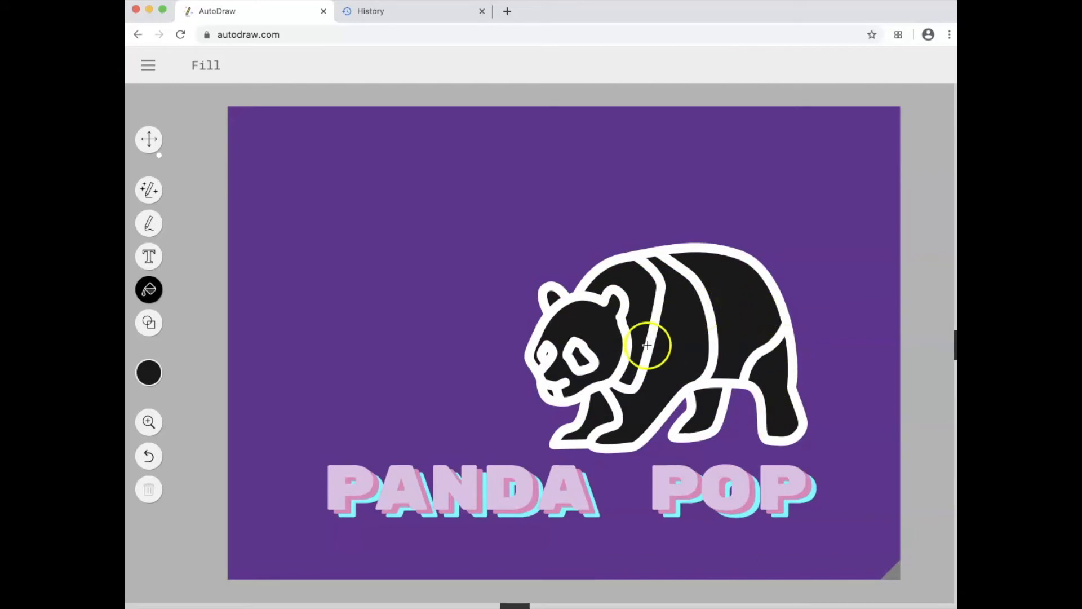
Paint the panda's neck area and rear body white with a slightly thinner freehand brush, leaving the shoulder band and legs black.
{"action": "left_click", "coordinate": [145, 224]}
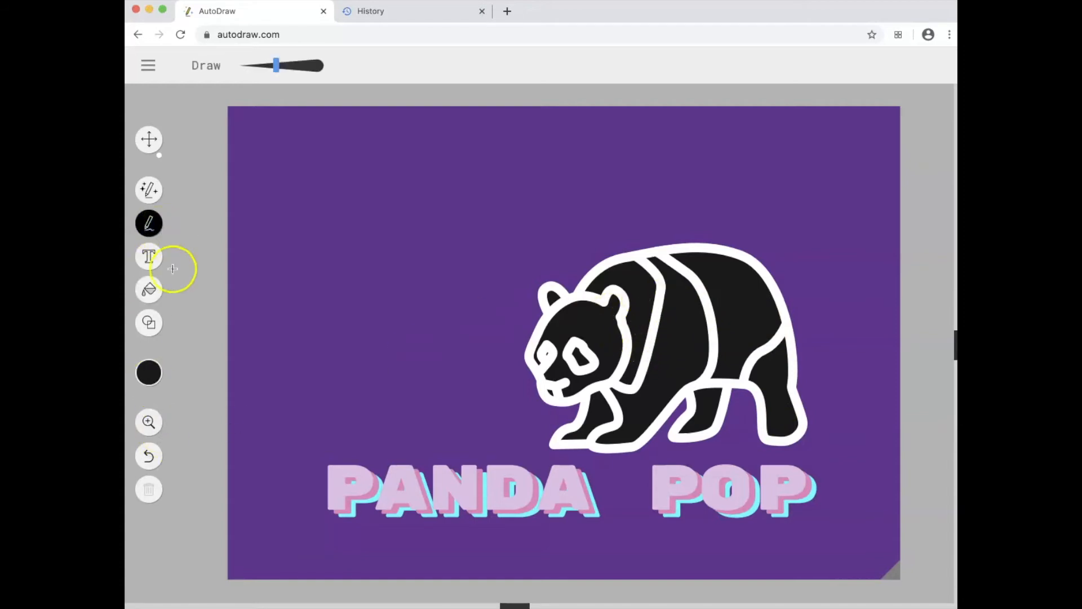
{"action": "left_click", "coordinate": [157, 376]}
{"action": "left_click", "coordinate": [305, 373]}
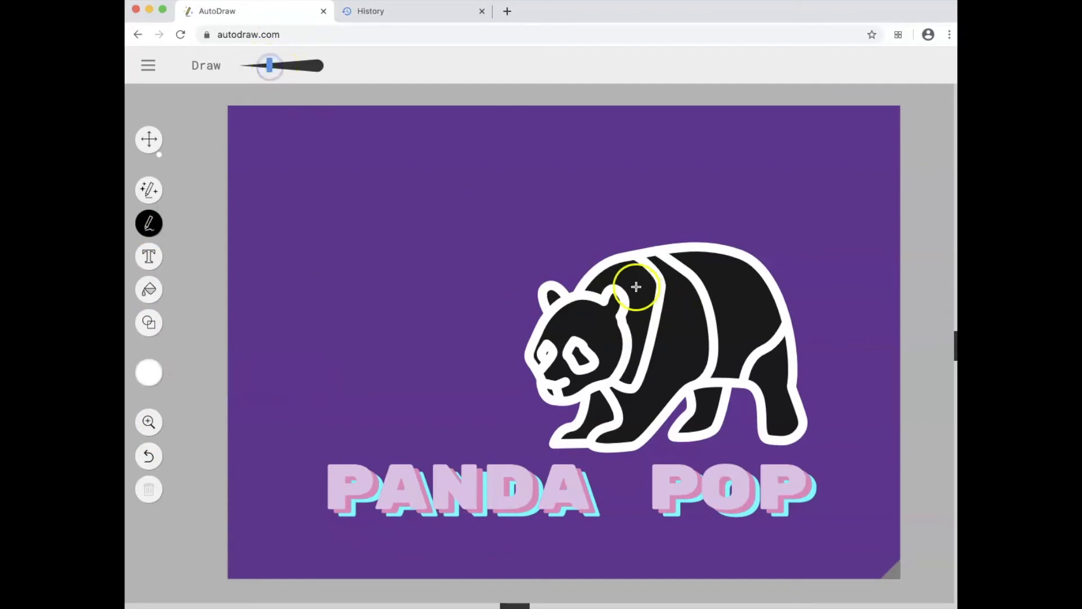
{"action": "left_click_drag", "start_coordinate": [634, 283], "coordinate": [638, 293]}
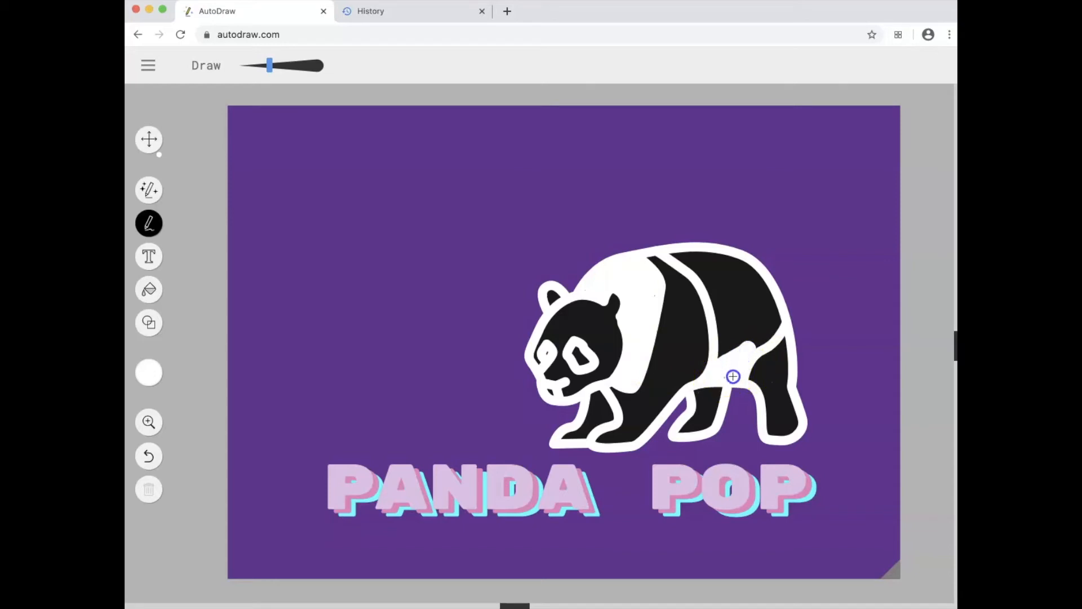
{"action": "left_click_drag", "start_coordinate": [711, 292], "coordinate": [682, 265]}
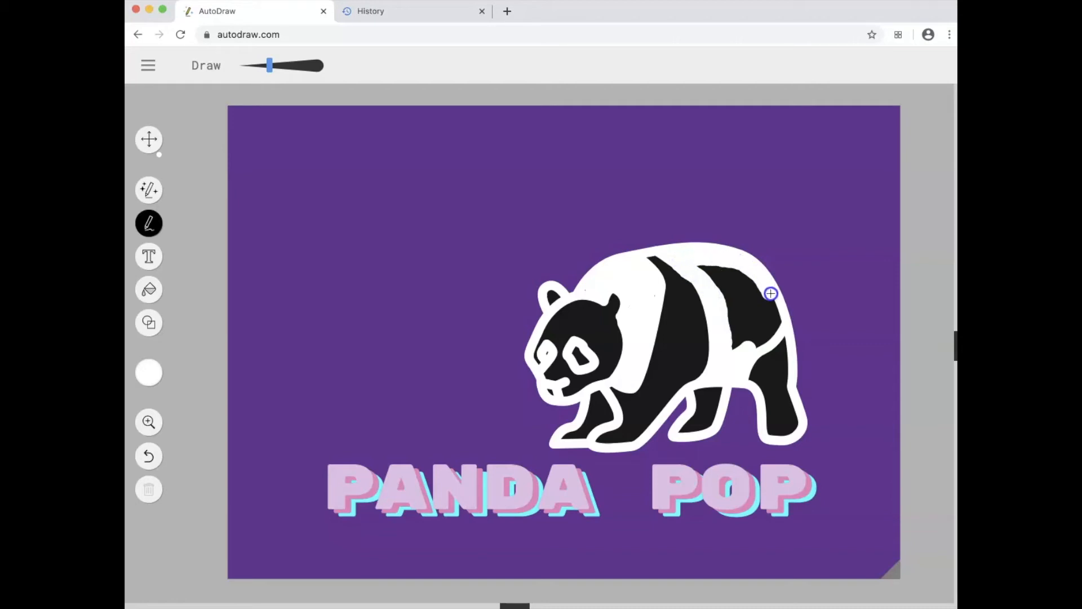
{"action": "mouse_move", "coordinate": [778, 319]}
{"action": "left_mouse_down"}
{"action": "mouse_move", "coordinate": [740, 345]}
{"action": "mouse_move", "coordinate": [768, 339]}
{"action": "mouse_move", "coordinate": [772, 316]}
{"action": "mouse_move", "coordinate": [737, 276]}
{"action": "left_mouse_up"}
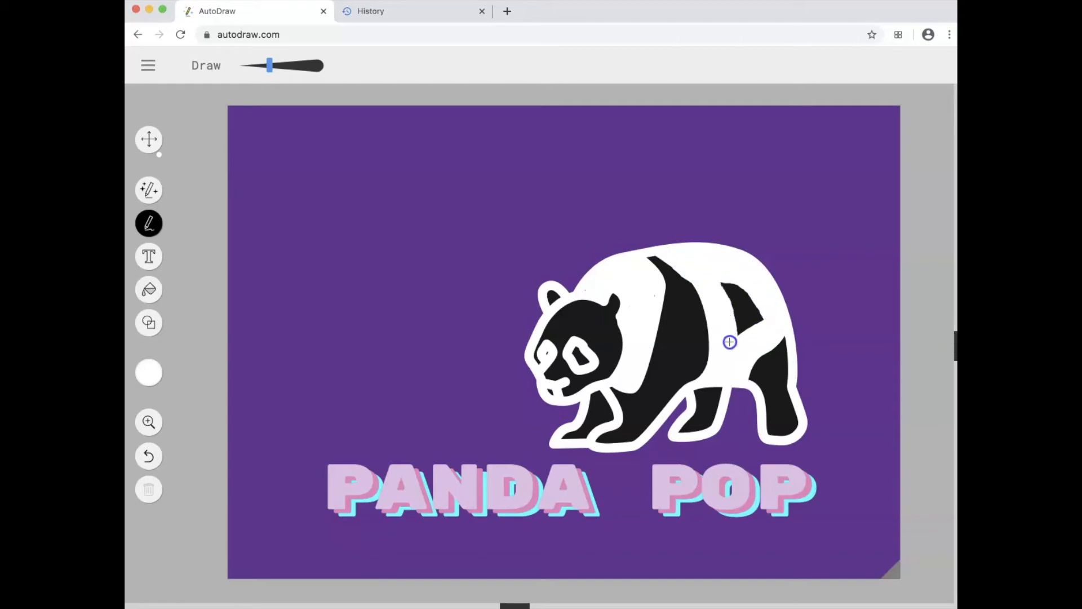
{"action": "mouse_move", "coordinate": [730, 343]}
{"action": "left_mouse_down"}
{"action": "mouse_move", "coordinate": [767, 309]}
{"action": "mouse_move", "coordinate": [731, 287]}
{"action": "left_mouse_up"}
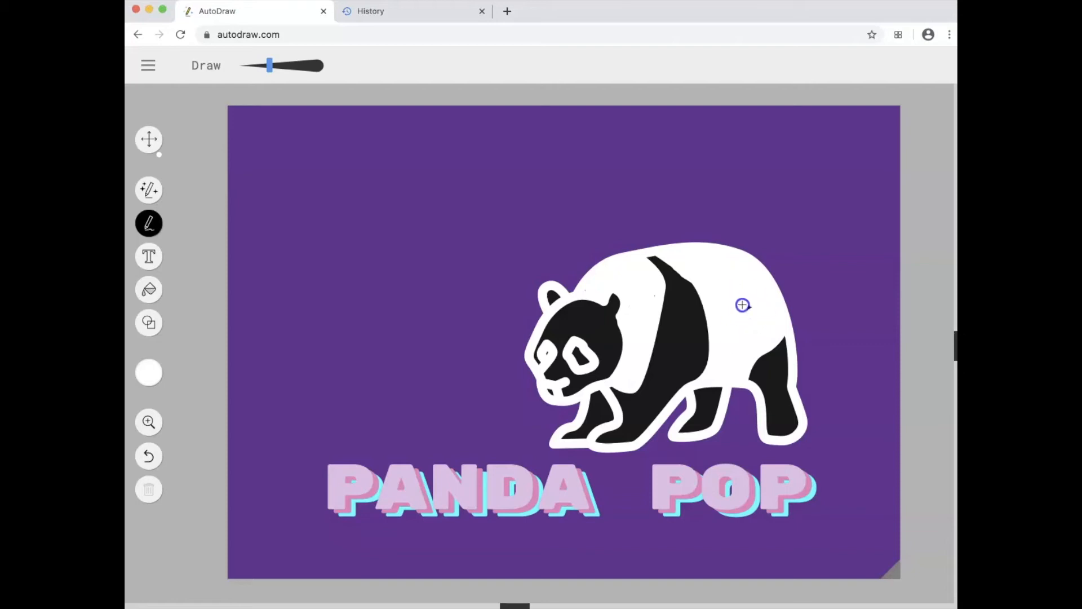
Paint the insides of both panda eye patches solid white with the freehand brush.
{"action": "mouse_move", "coordinate": [589, 357]}
{"action": "left_mouse_down"}
{"action": "mouse_move", "coordinate": [572, 345]}
{"action": "mouse_move", "coordinate": [582, 359]}
{"action": "left_mouse_up"}
{"action": "left_click", "coordinate": [547, 353]}
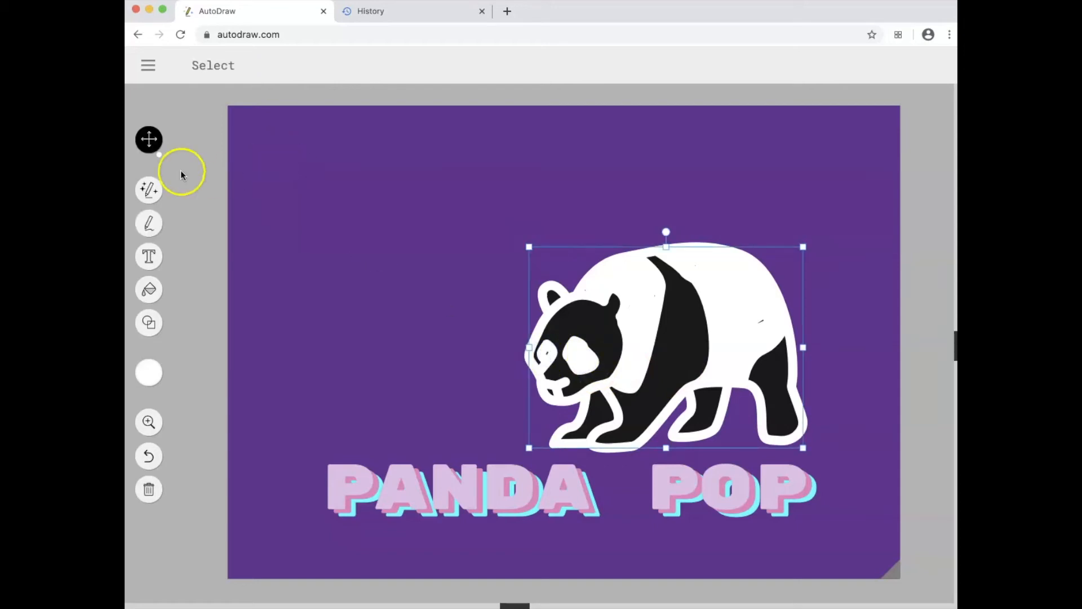
{"action": "left_click", "coordinate": [148, 218]}
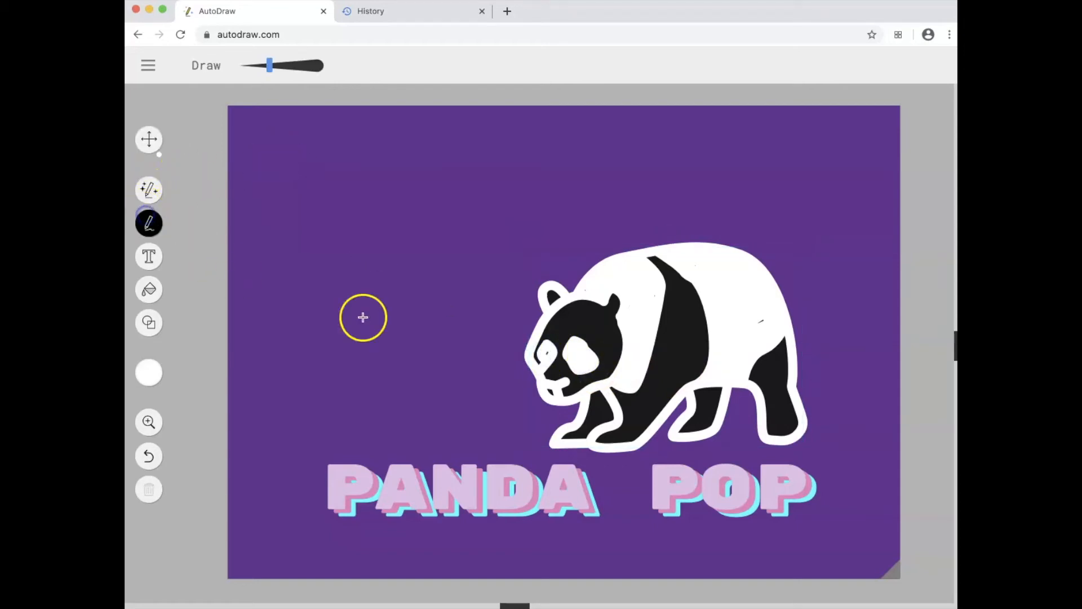
{"action": "left_click", "coordinate": [547, 353]}
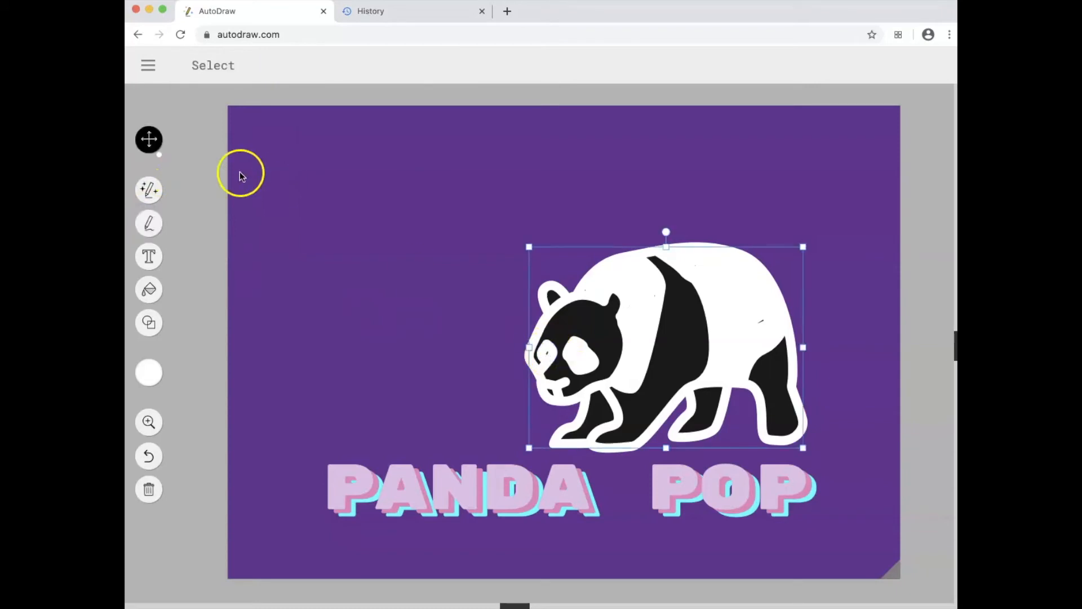
{"action": "left_click", "coordinate": [148, 221]}
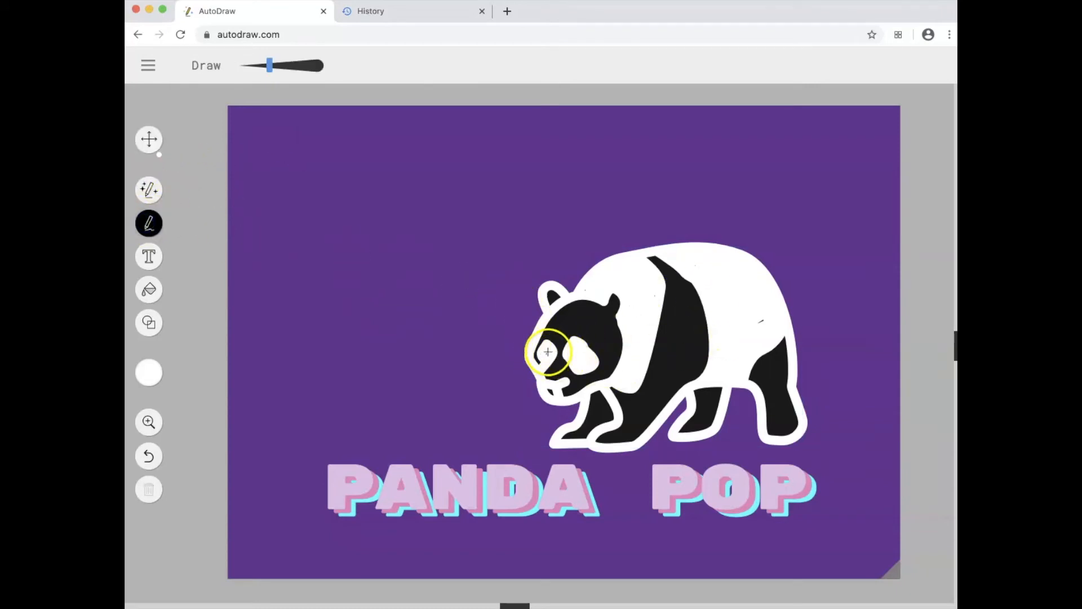
{"action": "left_click", "coordinate": [547, 353]}
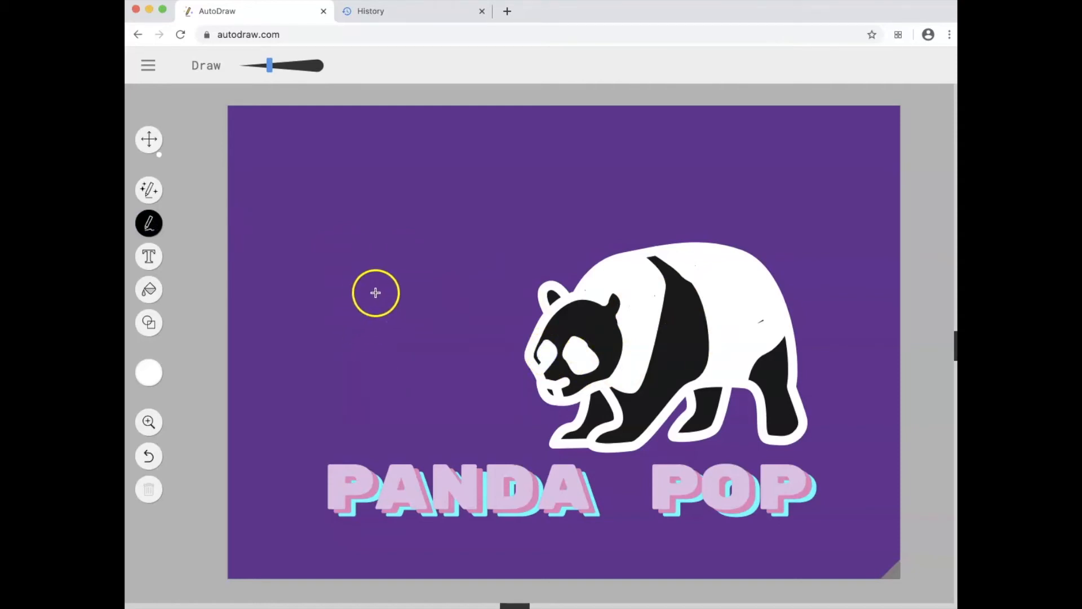
Try moving the panda drawing to the left side of the canvas, and undo the move.
{"action": "left_click", "coordinate": [149, 139]}
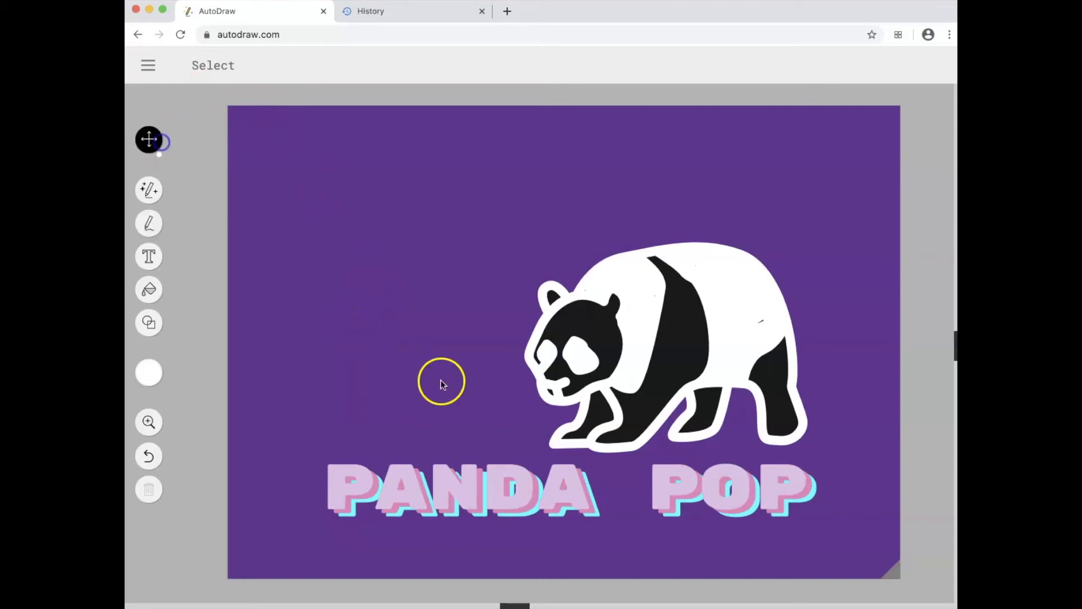
{"action": "left_click_drag", "start_coordinate": [665, 379], "coordinate": [360, 322]}
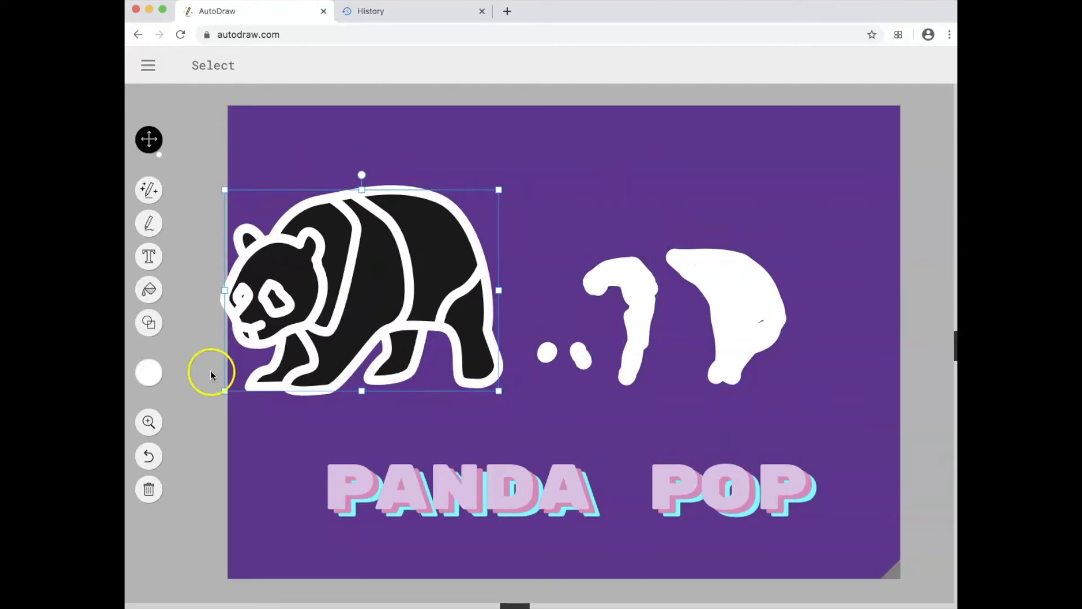
{"action": "left_click", "coordinate": [150, 455]}
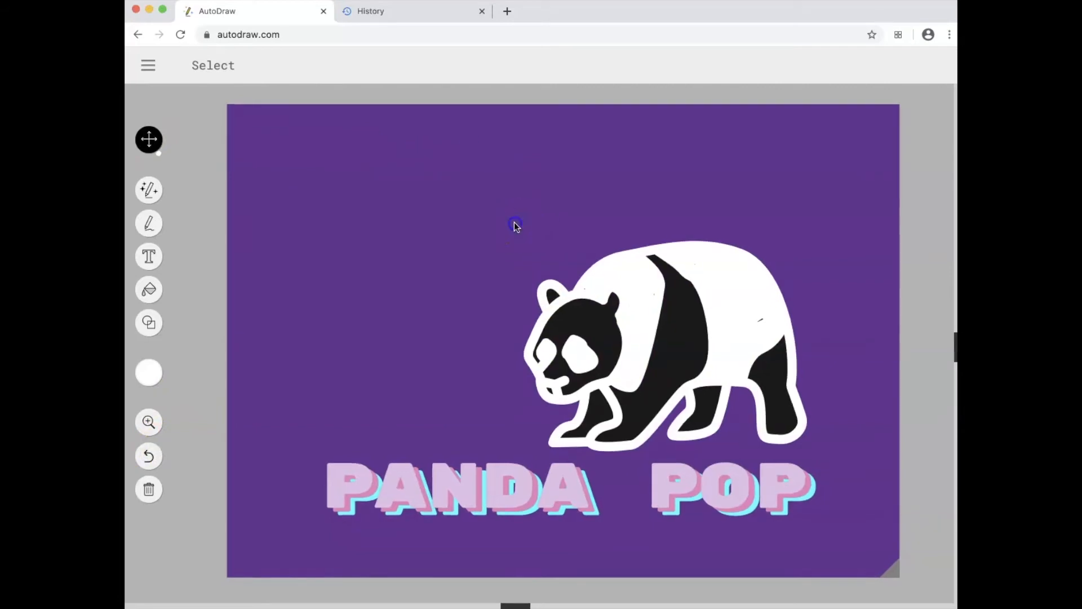
Try moving the panda together with part of the title text upward, and undo the move.
{"action": "left_click_drag", "start_coordinate": [515, 224], "coordinate": [833, 455]}
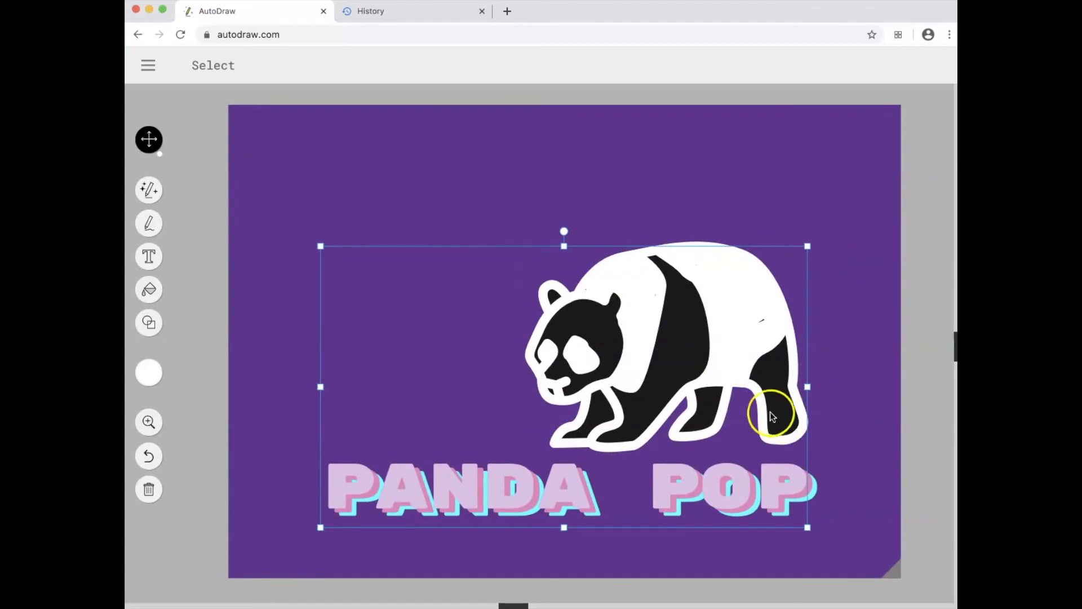
{"action": "left_click_drag", "start_coordinate": [773, 416], "coordinate": [773, 331]}
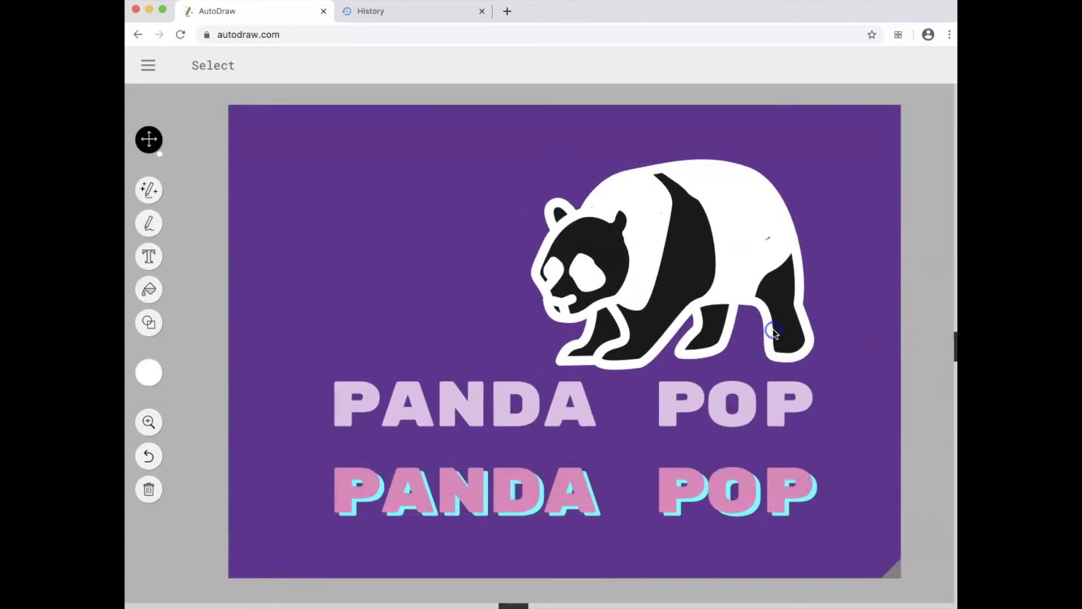
{"action": "key", "text": "ctrl+z"}
Nudge the white paint patch on the panda's rear body slightly upward.
{"action": "left_click", "coordinate": [773, 329]}
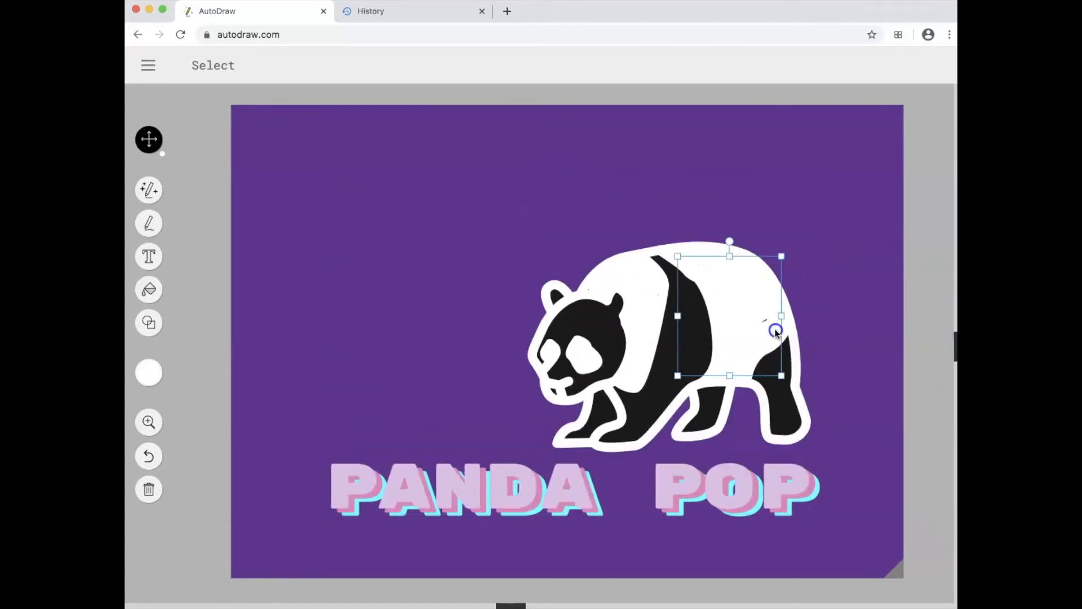
{"action": "mouse_move", "coordinate": [736, 296]}
{"action": "left_mouse_down"}
{"action": "mouse_move", "coordinate": [819, 242]}
{"action": "mouse_move", "coordinate": [737, 293]}
{"action": "left_mouse_up"}
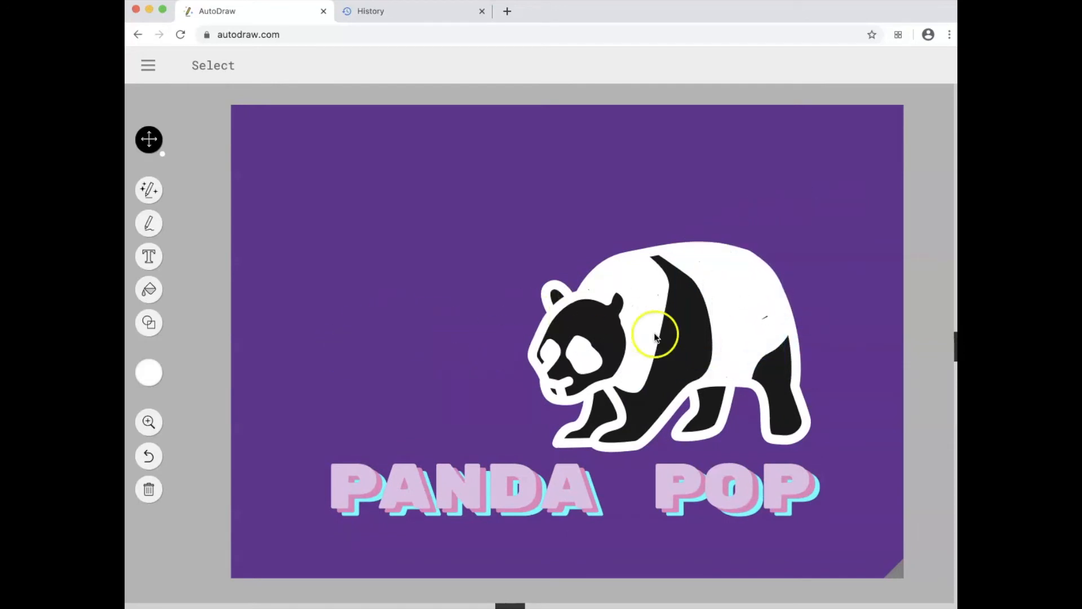
{"action": "left_click", "coordinate": [738, 318]}
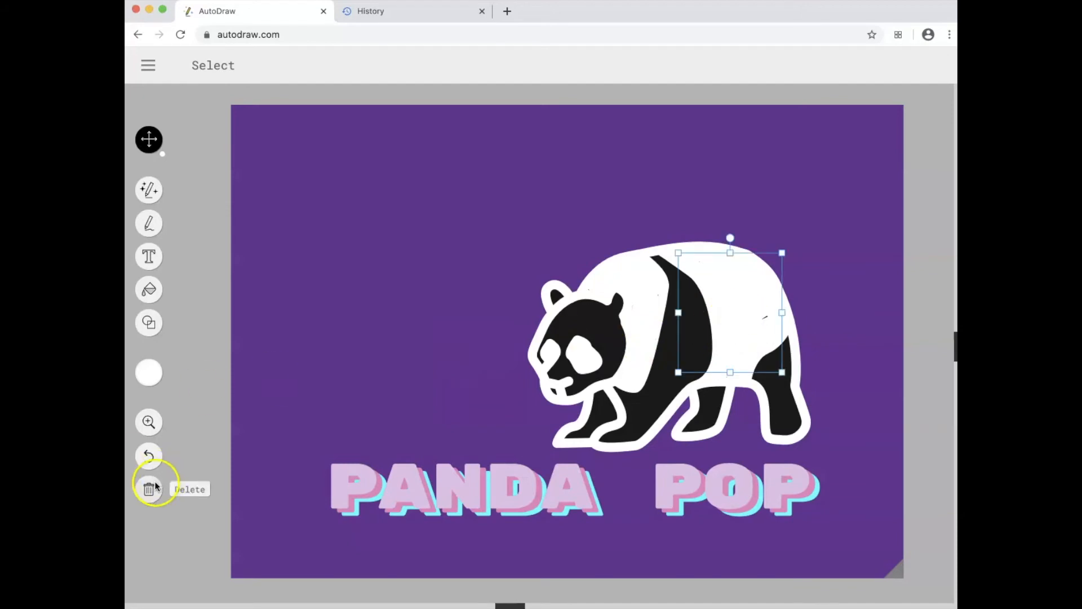
{"action": "left_click", "coordinate": [348, 244]}
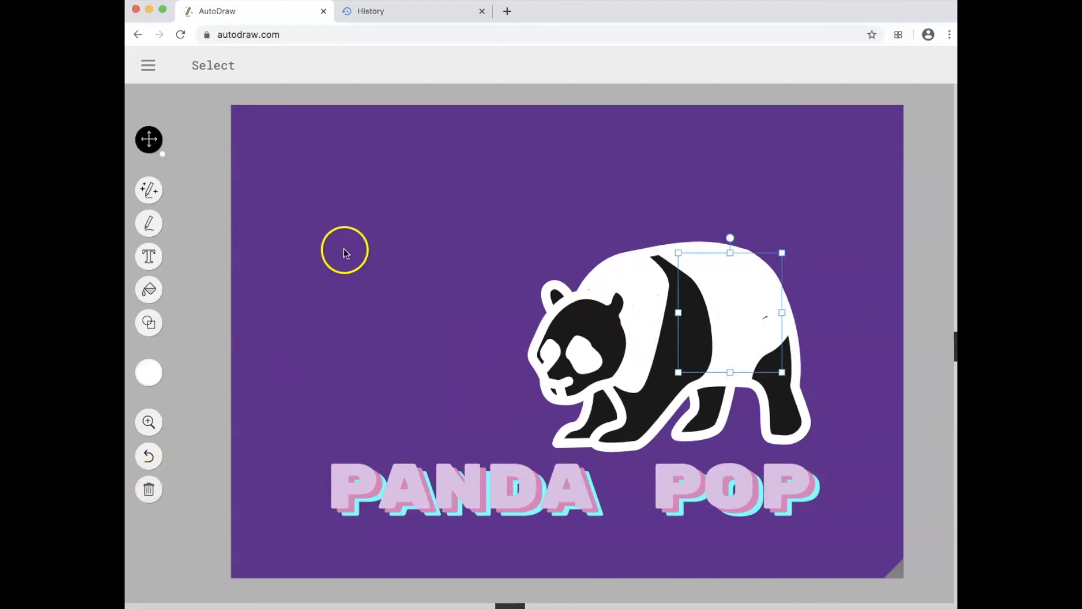
Draw a small black circle outline inside each of the panda's white eye patches.
{"action": "left_click", "coordinate": [149, 224]}
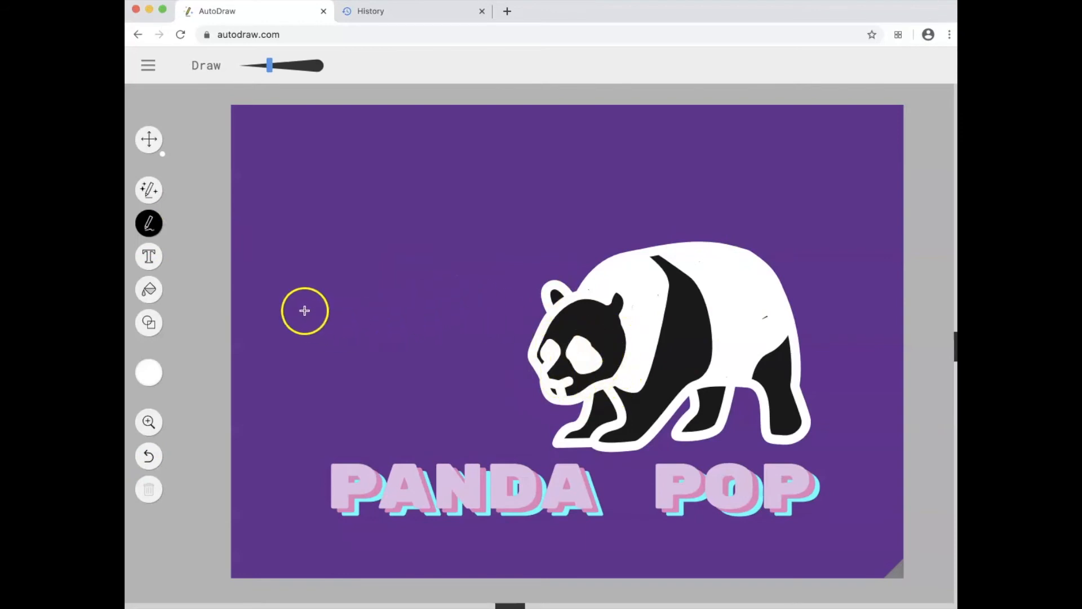
{"action": "left_click", "coordinate": [147, 421]}
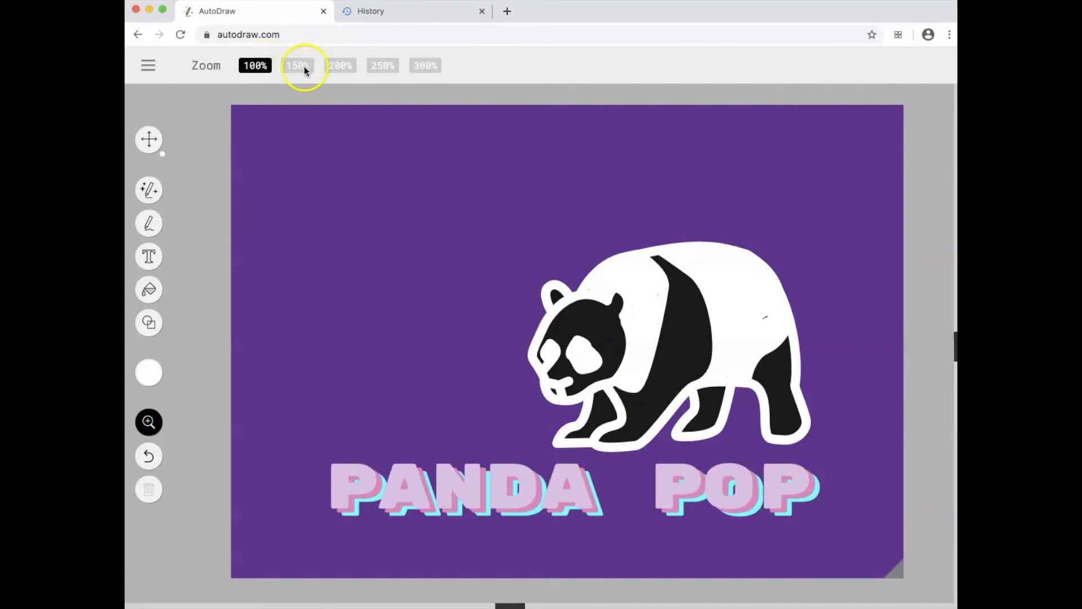
{"action": "left_click", "coordinate": [371, 66]}
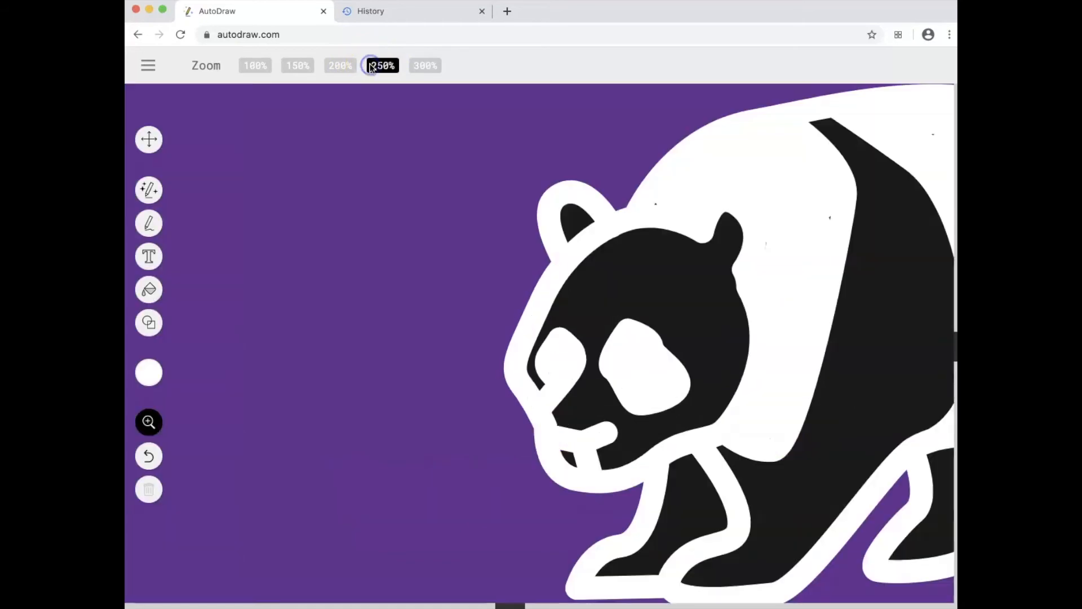
{"action": "left_click", "coordinate": [418, 72]}
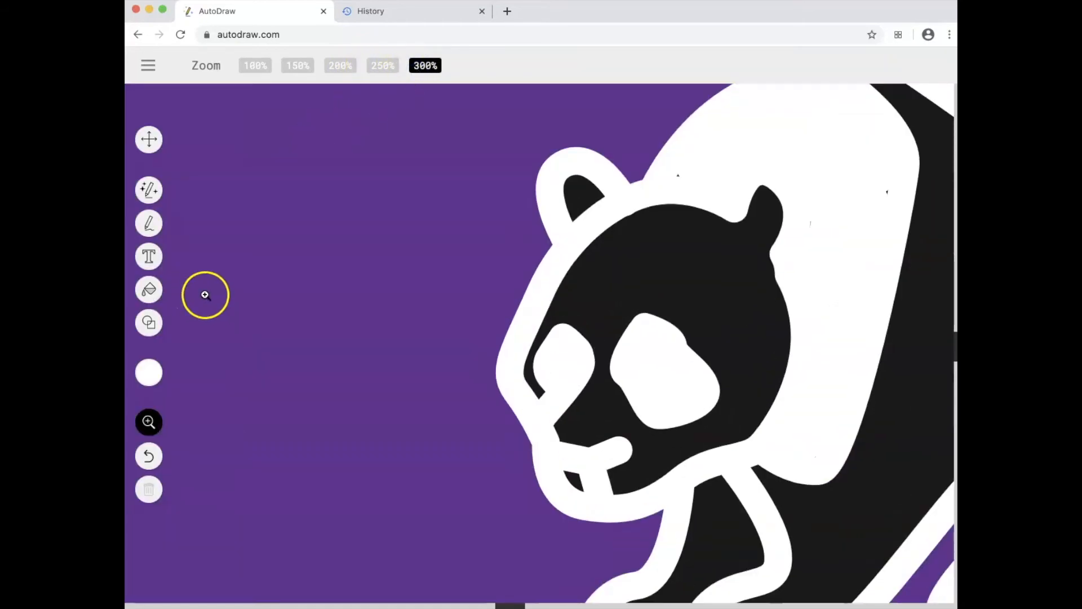
{"action": "left_click", "coordinate": [149, 323]}
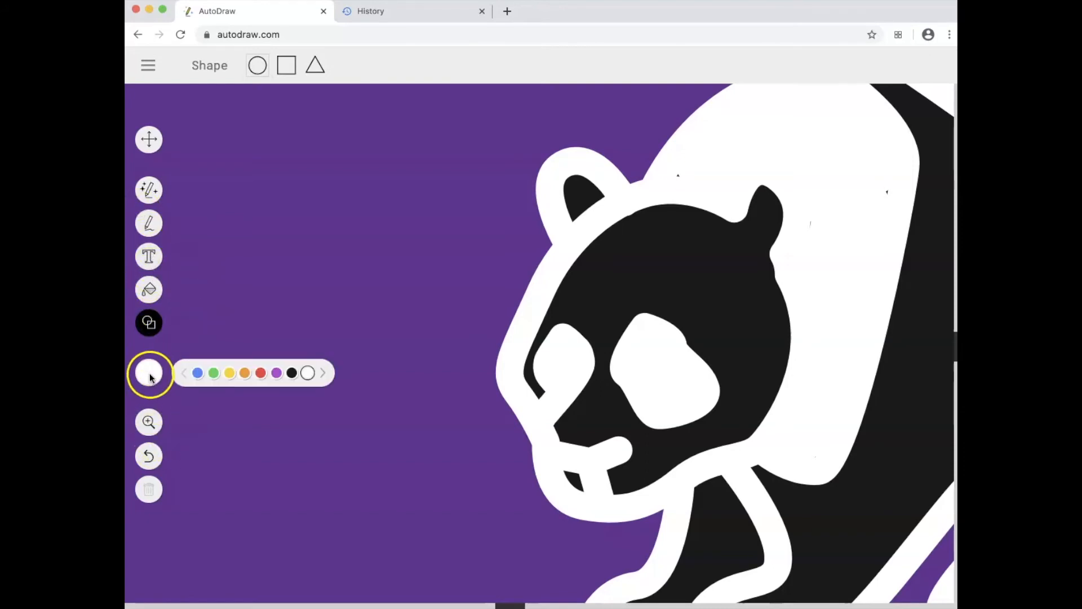
{"action": "mouse_move", "coordinate": [646, 362]}
{"action": "left_mouse_down"}
{"action": "mouse_move", "coordinate": [674, 380]}
{"action": "mouse_move", "coordinate": [644, 360]}
{"action": "left_mouse_up"}
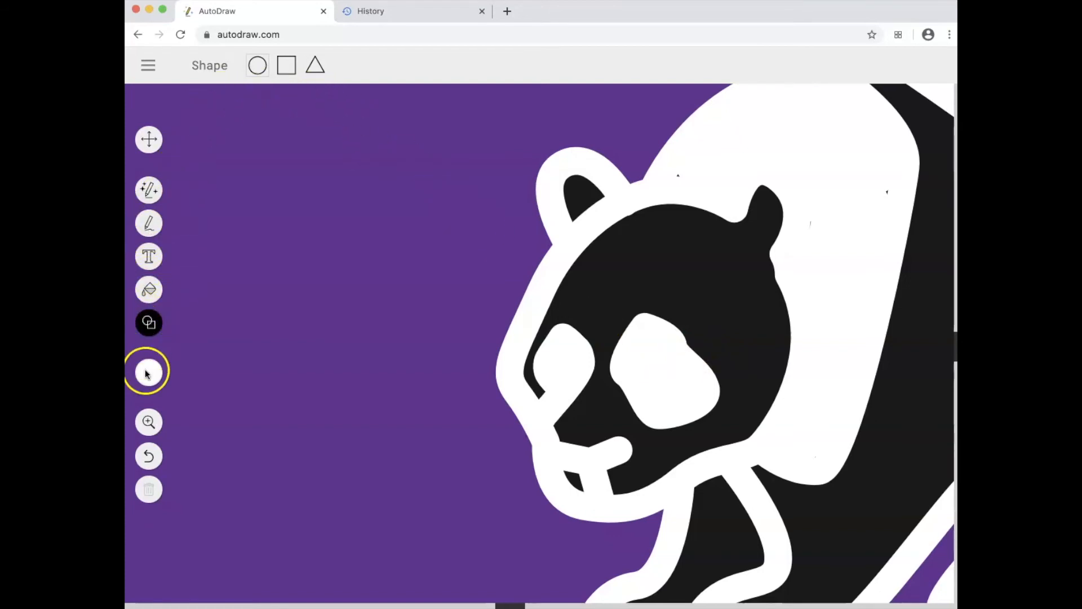
{"action": "mouse_move", "coordinate": [148, 372]}
{"action": "left_click", "coordinate": [291, 372]}
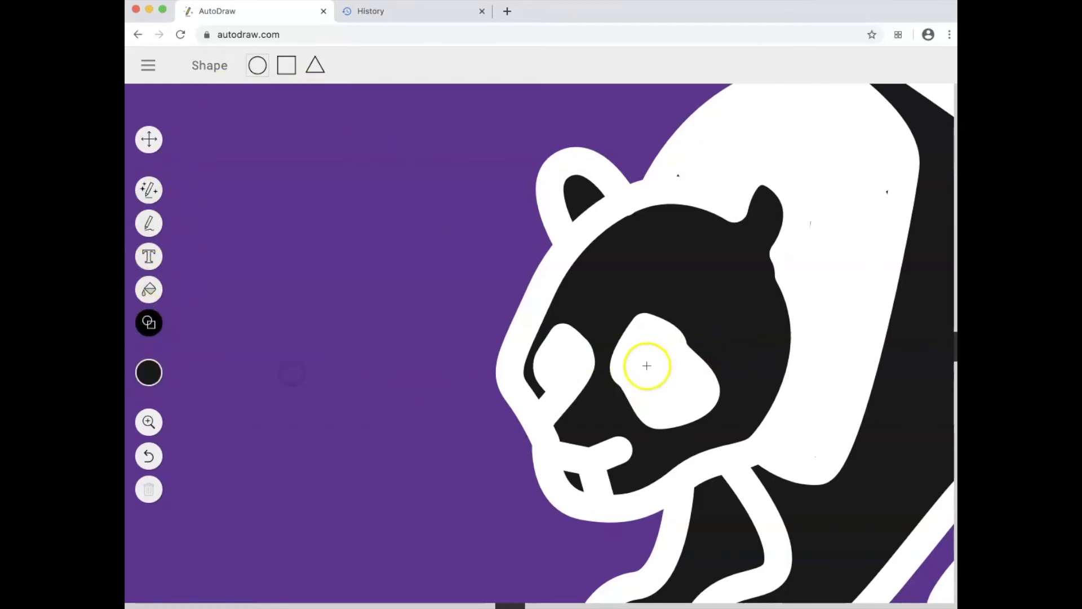
{"action": "mouse_move", "coordinate": [643, 365]}
{"action": "left_mouse_down"}
{"action": "mouse_move", "coordinate": [652, 377]}
{"action": "mouse_move", "coordinate": [625, 374]}
{"action": "left_mouse_up"}
{"action": "left_click_drag", "start_coordinate": [548, 358], "coordinate": [561, 359]}
Adjust the position of the circle in the larger eye patch and fill both eye circles solid black.
{"action": "left_click", "coordinate": [153, 141]}
{"action": "left_click_drag", "start_coordinate": [654, 366], "coordinate": [665, 372]}
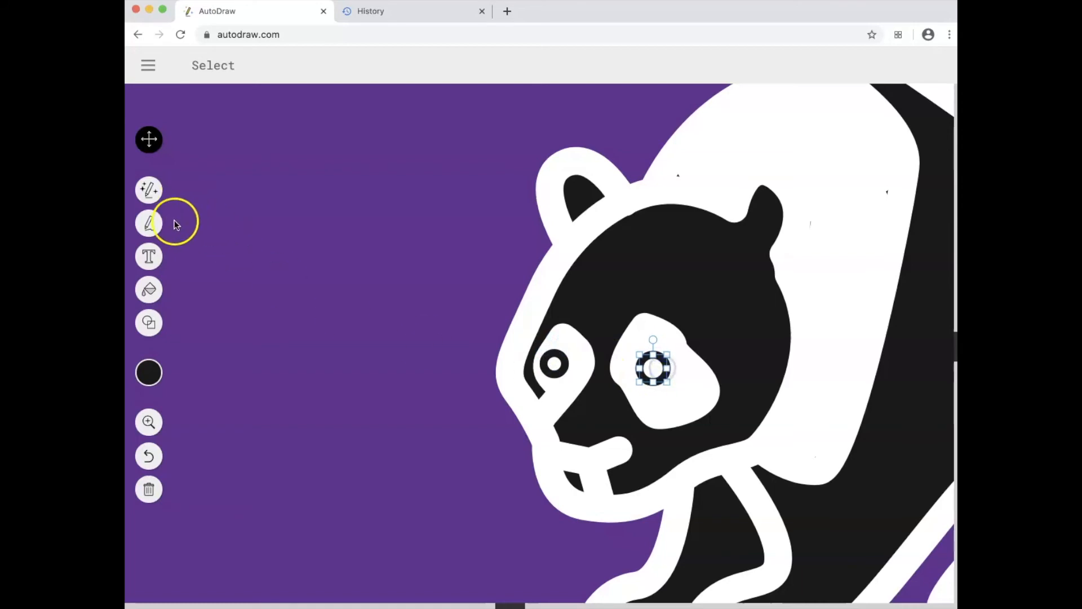
{"action": "left_click", "coordinate": [147, 299]}
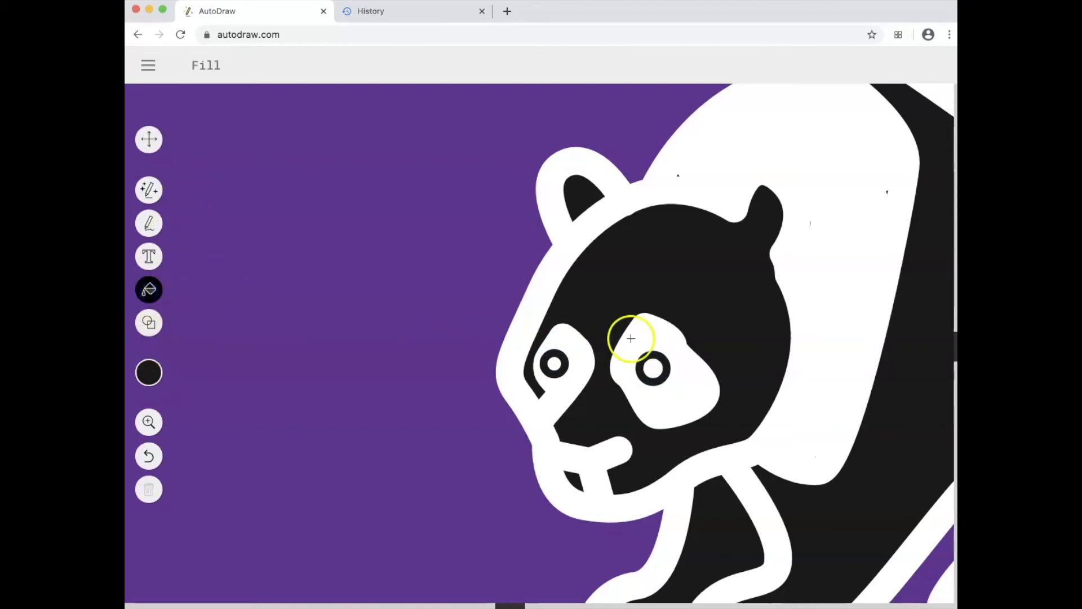
{"action": "left_click", "coordinate": [654, 367]}
{"action": "left_click", "coordinate": [553, 363]}
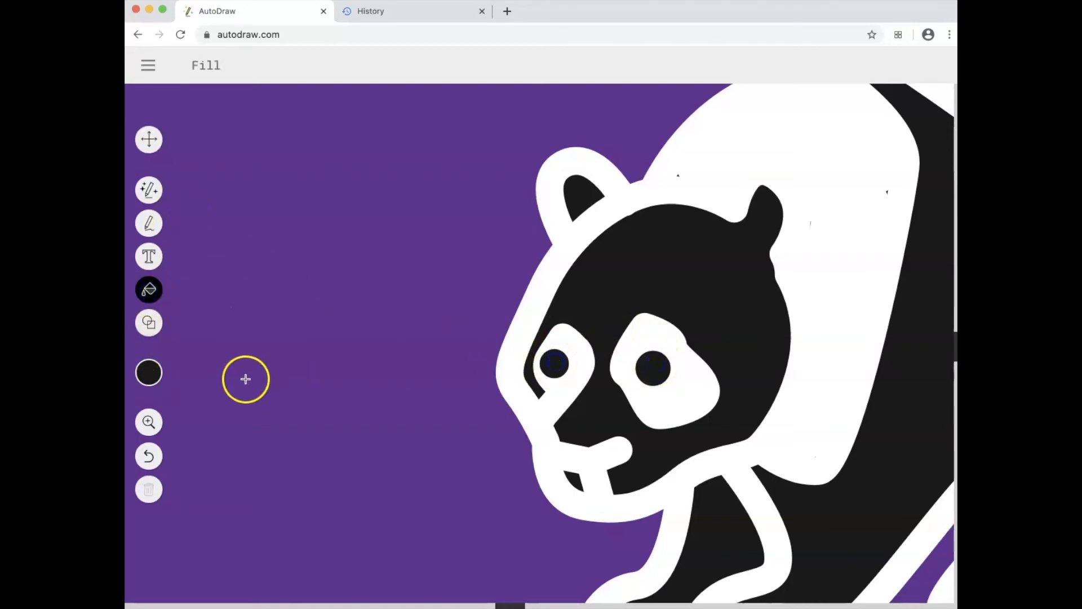
Draw a large pink circle outline on the purple background in front of the panda's face.
{"action": "scroll", "coordinate": [317, 371], "scroll_direction": "down", "scroll_amount": 3}
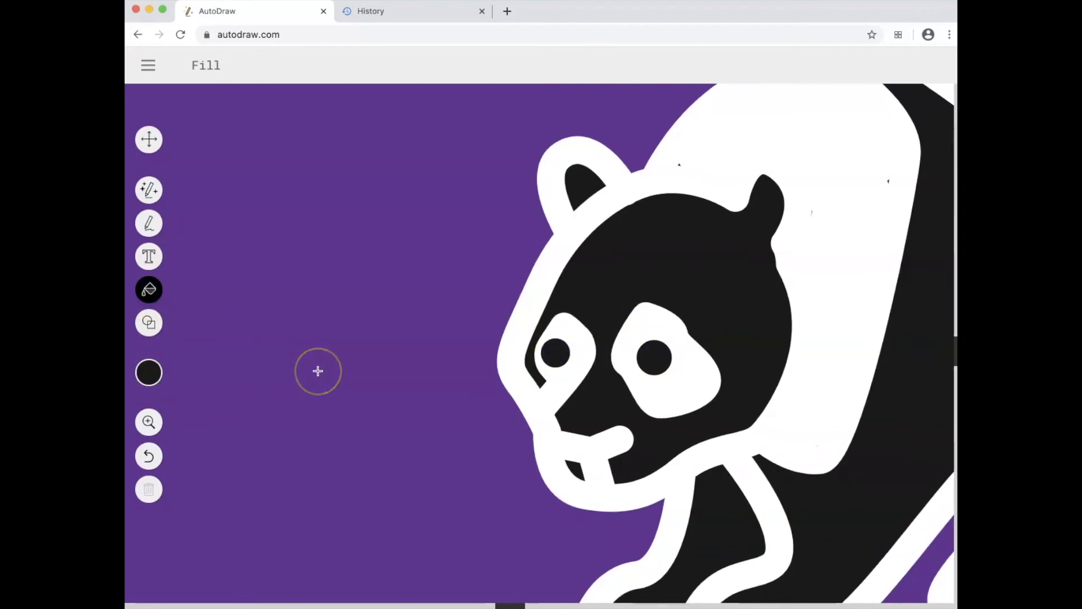
{"action": "scroll", "coordinate": [318, 371], "scroll_direction": "down", "scroll_amount": 1}
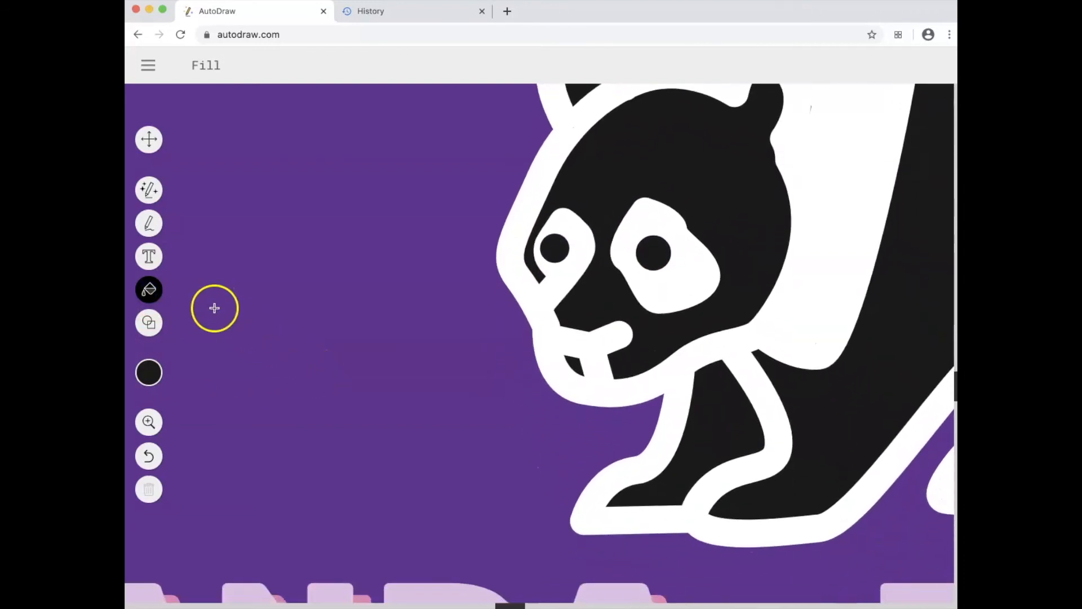
{"action": "left_click", "coordinate": [143, 326]}
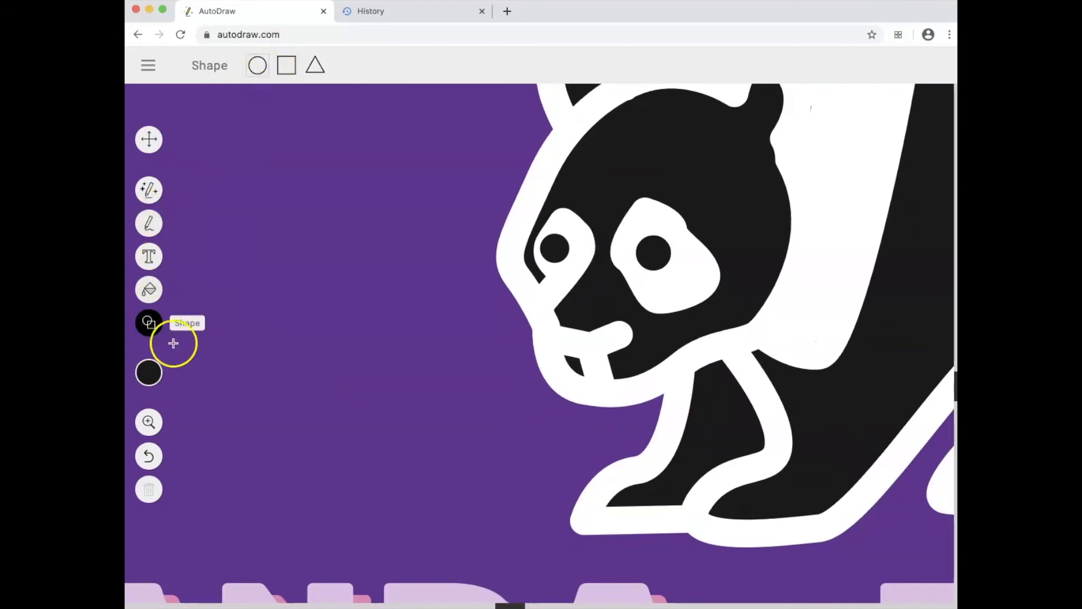
{"action": "left_click", "coordinate": [160, 374]}
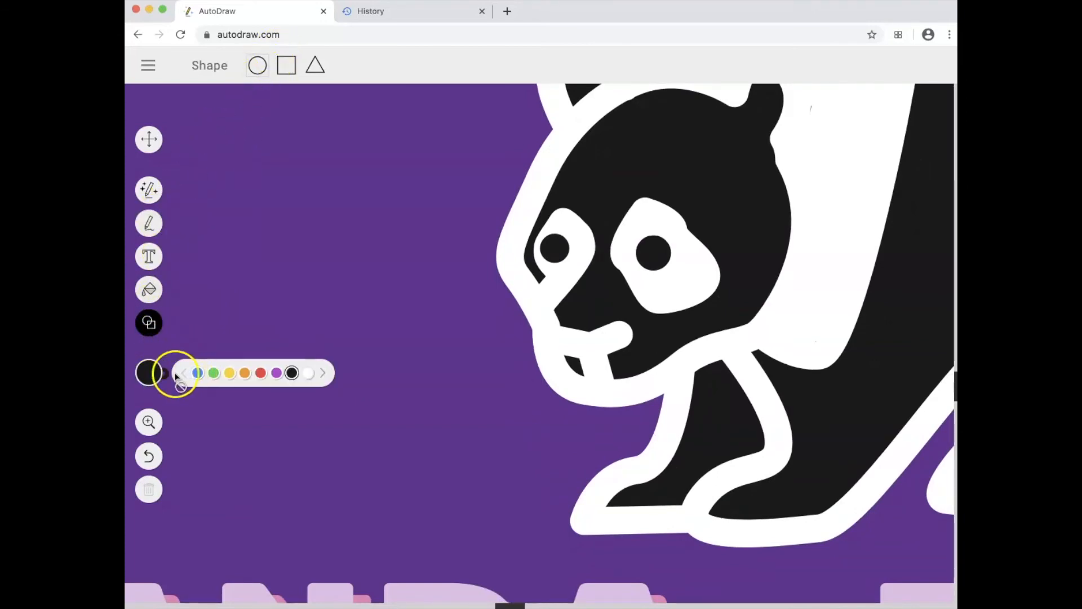
{"action": "left_click", "coordinate": [324, 373]}
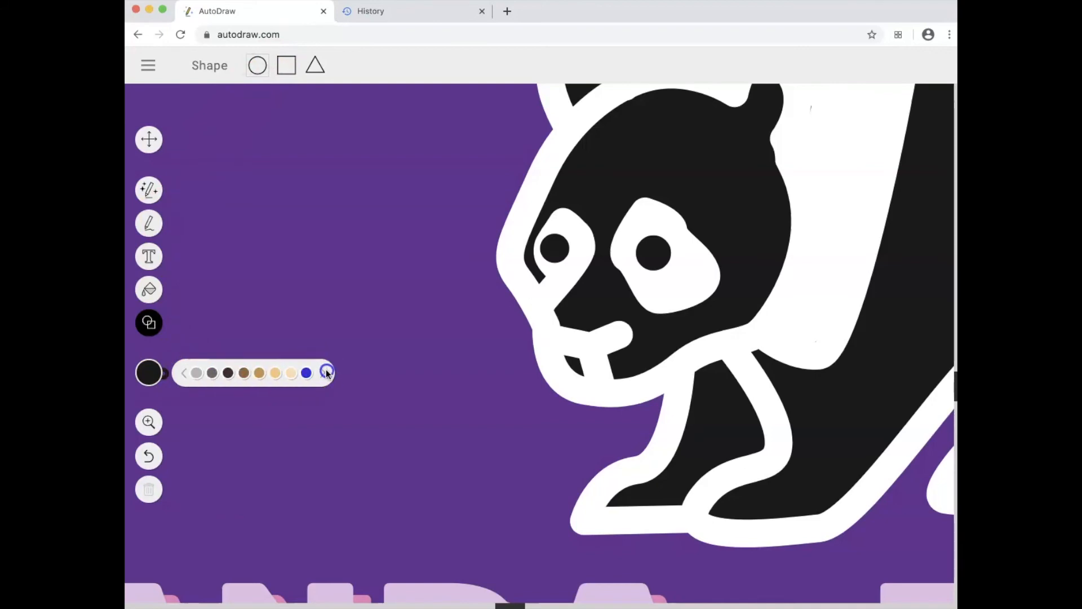
{"action": "left_click", "coordinate": [326, 372]}
{"action": "left_click", "coordinate": [325, 372]}
{"action": "left_click", "coordinate": [324, 372]}
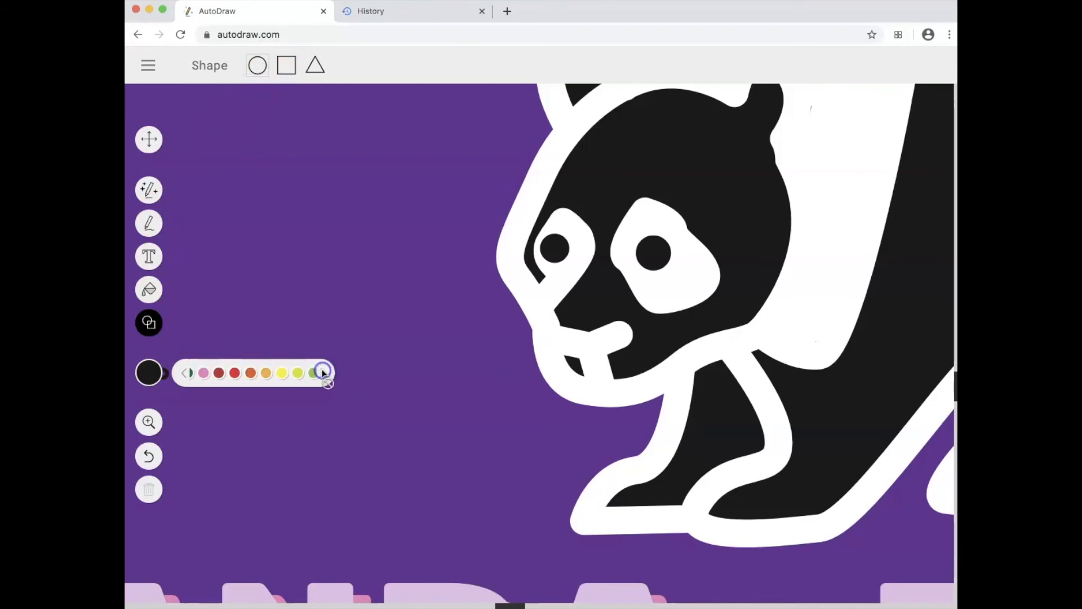
{"action": "left_click", "coordinate": [190, 369]}
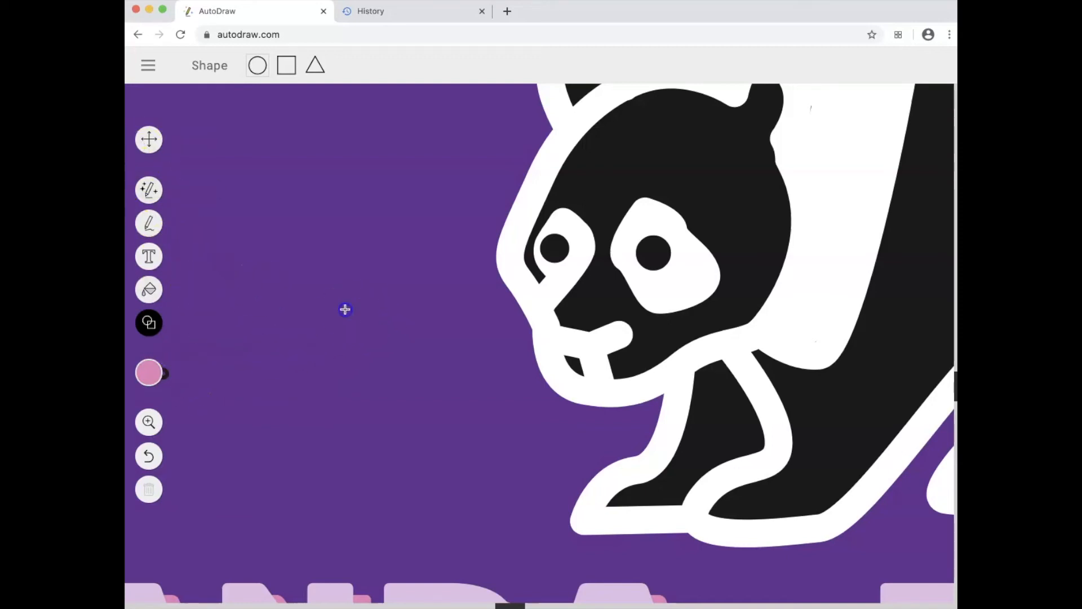
{"action": "left_click_drag", "start_coordinate": [345, 309], "coordinate": [443, 381]}
{"action": "left_click_drag", "start_coordinate": [425, 368], "coordinate": [415, 354]}
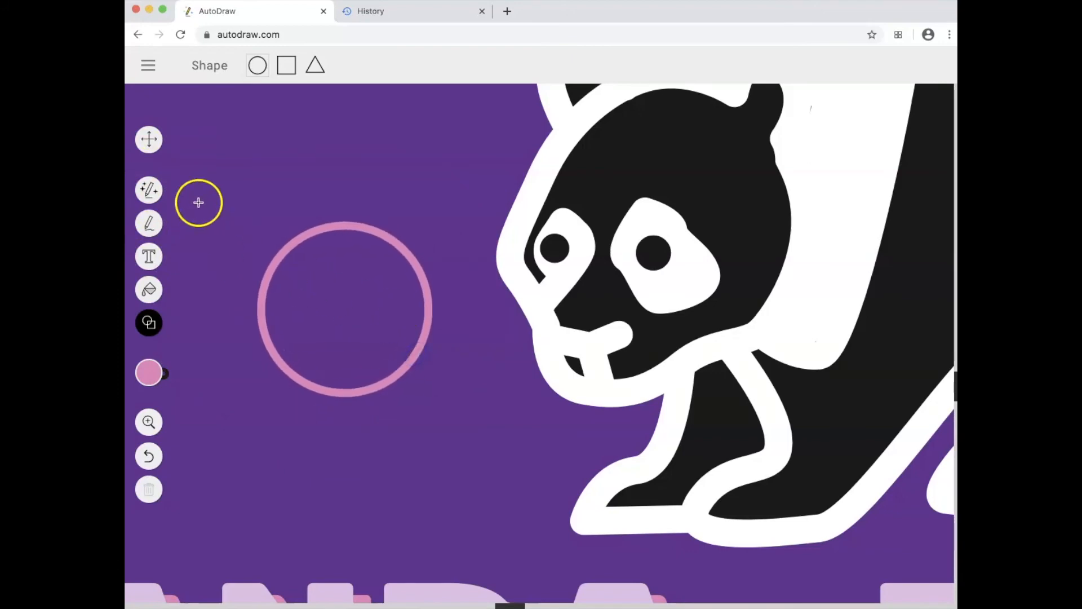
Move the pink circle against the panda's mouth and fill it with the same pink.
{"action": "left_click", "coordinate": [148, 139]}
{"action": "left_click_drag", "start_coordinate": [276, 293], "coordinate": [383, 375]}
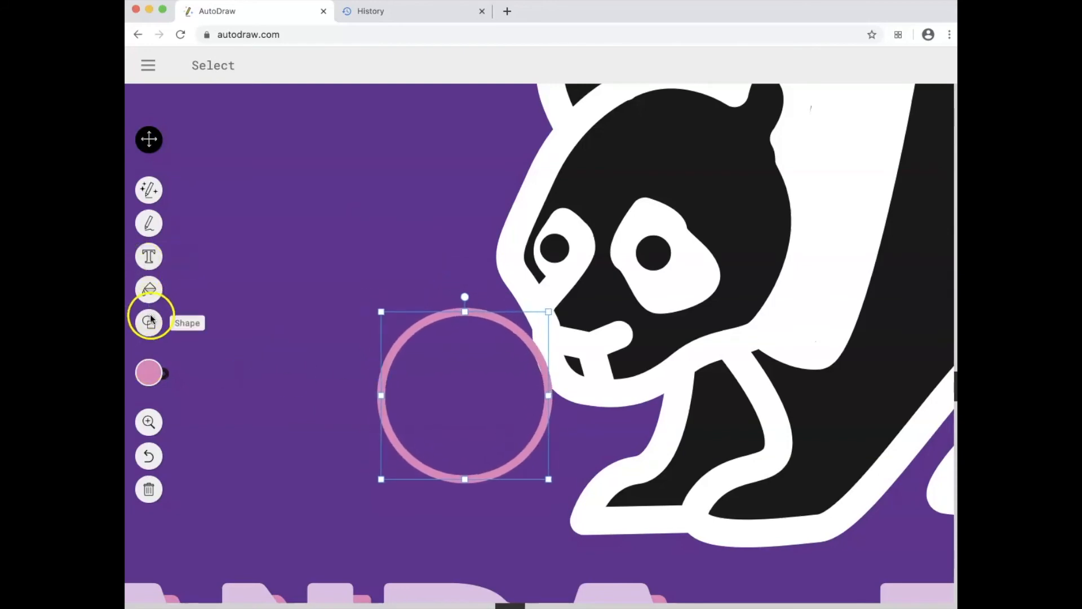
{"action": "left_click", "coordinate": [149, 290]}
{"action": "left_click", "coordinate": [445, 356]}
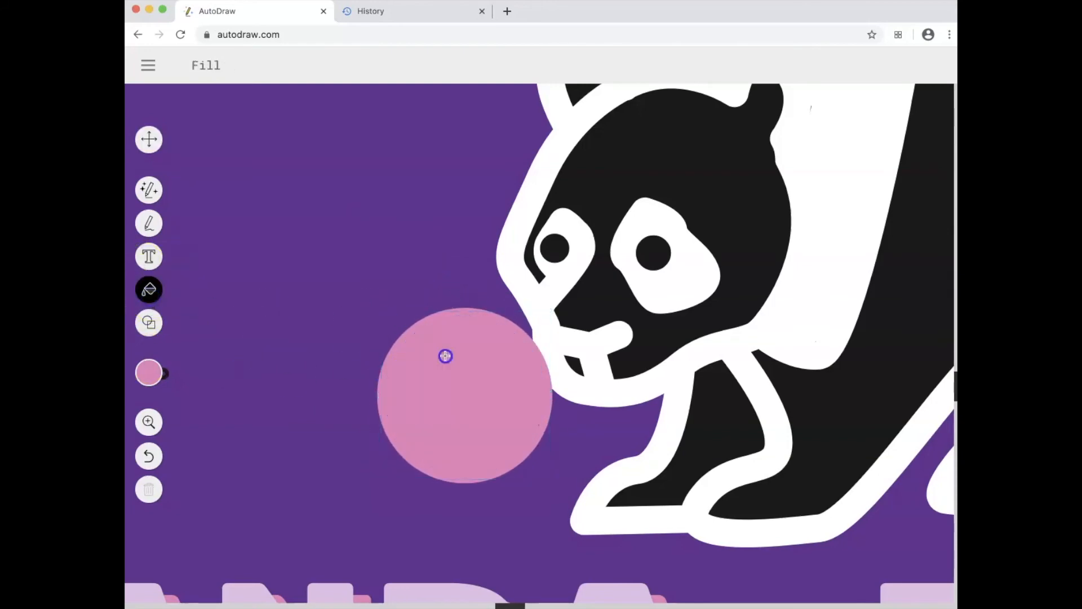
Paint a pink freehand neck joining the bubble to the panda's mouth, and shift the painted piece slightly down and left.
{"action": "left_click", "coordinate": [149, 223]}
{"action": "mouse_move", "coordinate": [557, 325]}
{"action": "left_mouse_down"}
{"action": "mouse_move", "coordinate": [526, 348]}
{"action": "mouse_move", "coordinate": [522, 339]}
{"action": "mouse_move", "coordinate": [572, 356]}
{"action": "mouse_move", "coordinate": [554, 380]}
{"action": "left_mouse_up"}
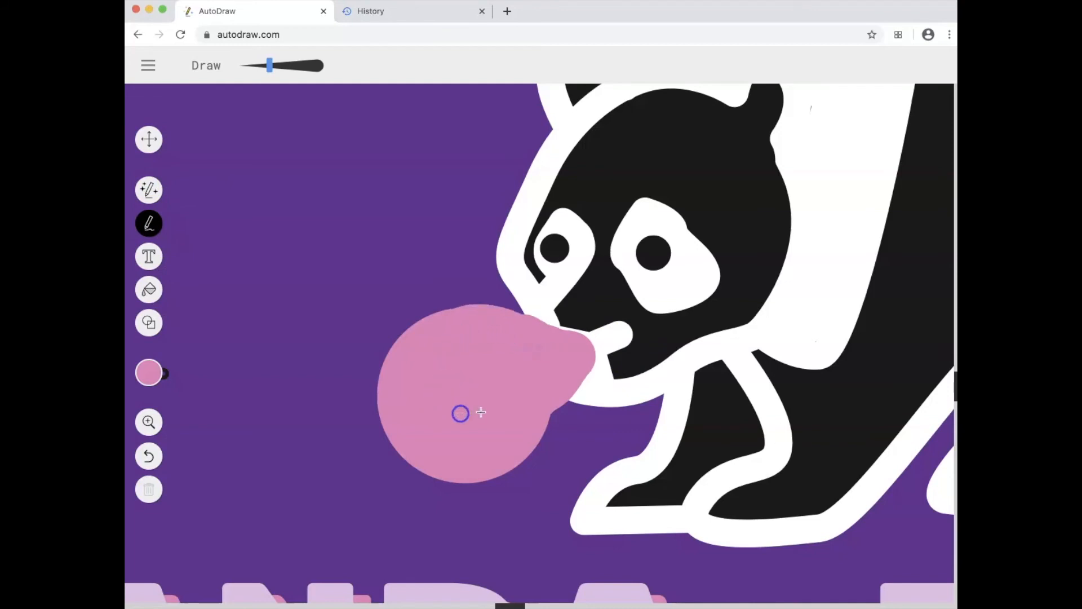
{"action": "left_click", "coordinate": [148, 139]}
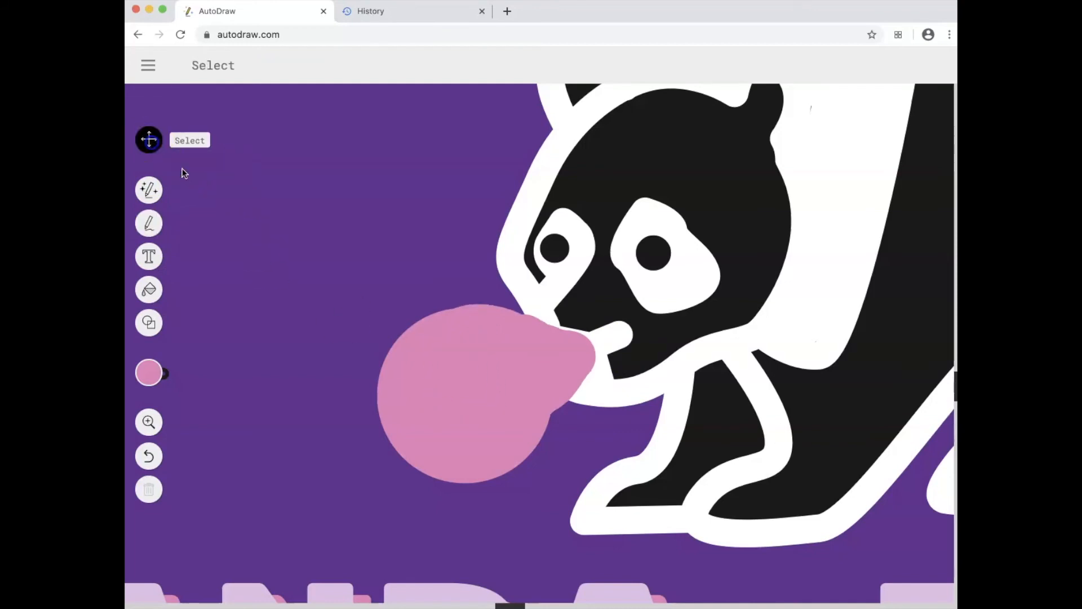
{"action": "mouse_move", "coordinate": [426, 423]}
{"action": "left_mouse_down"}
{"action": "mouse_move", "coordinate": [434, 435]}
{"action": "mouse_move", "coordinate": [418, 439]}
{"action": "left_mouse_up"}
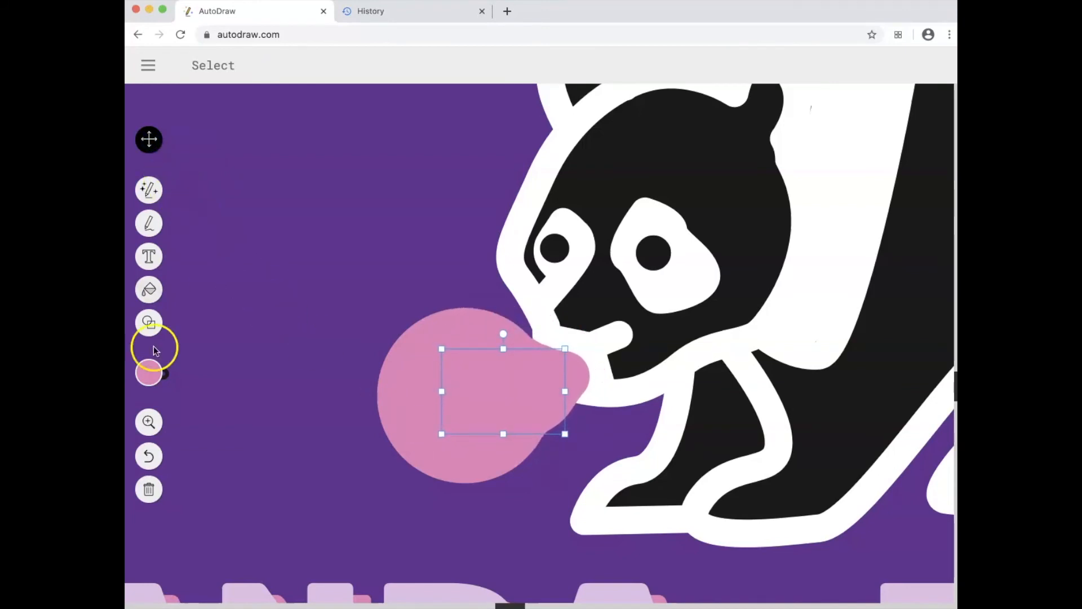
Paint a small white highlight on the bubble's upper-left area with a very thin freehand brush, undoing the thicker dab.
{"action": "left_click", "coordinate": [149, 225]}
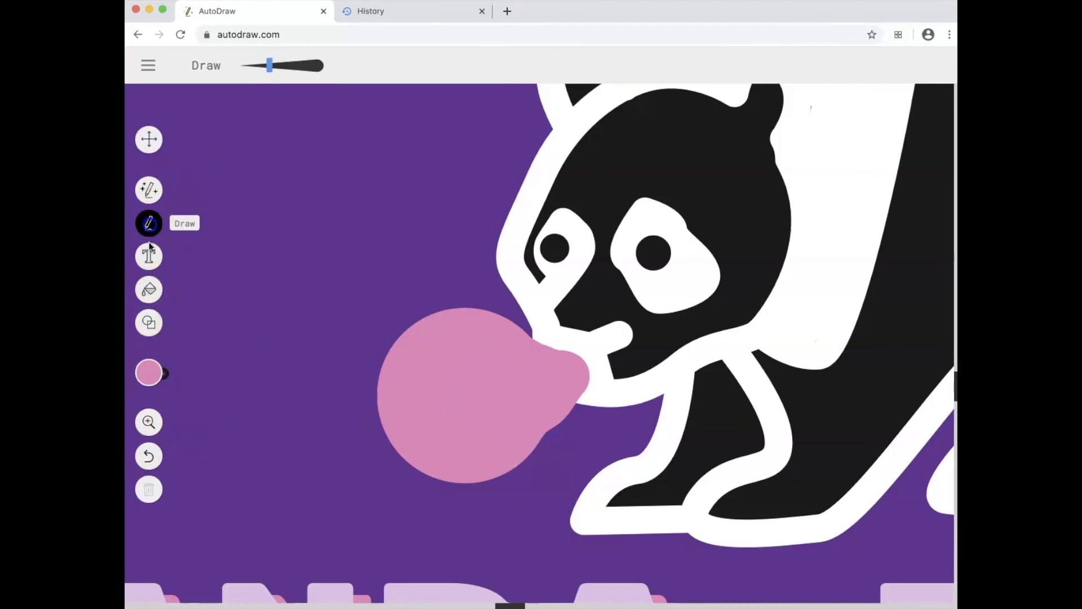
{"action": "left_click", "coordinate": [149, 374]}
{"action": "left_click", "coordinate": [186, 374]}
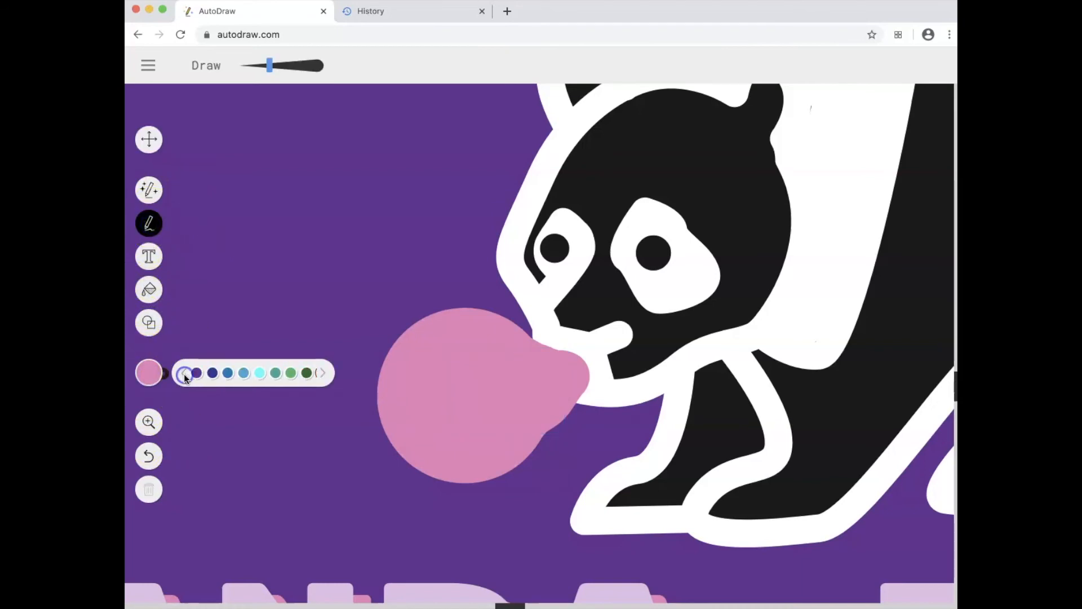
{"action": "left_click", "coordinate": [185, 375]}
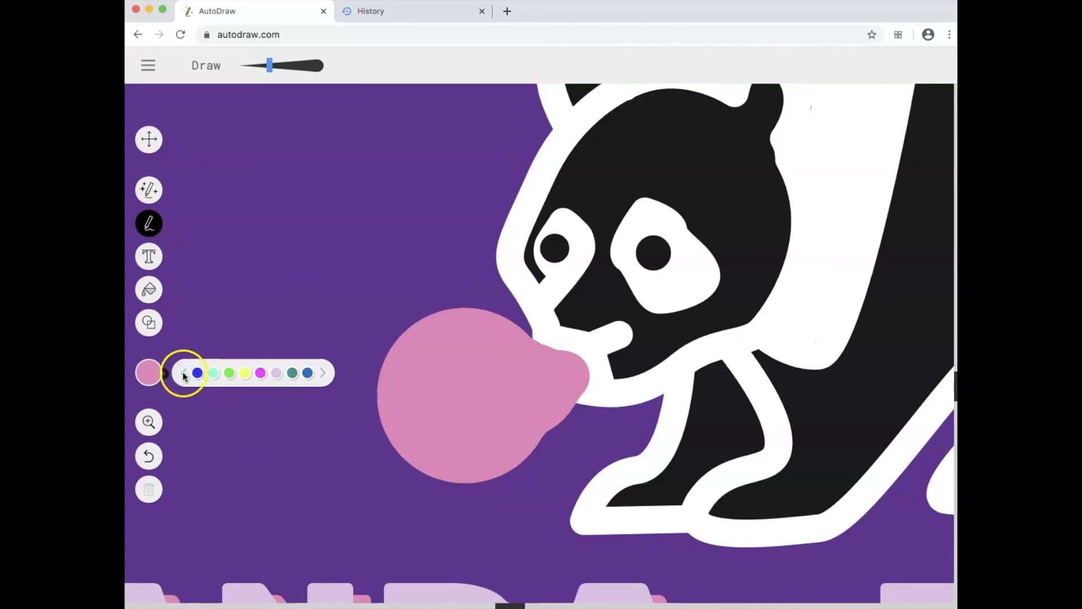
{"action": "left_click", "coordinate": [180, 375]}
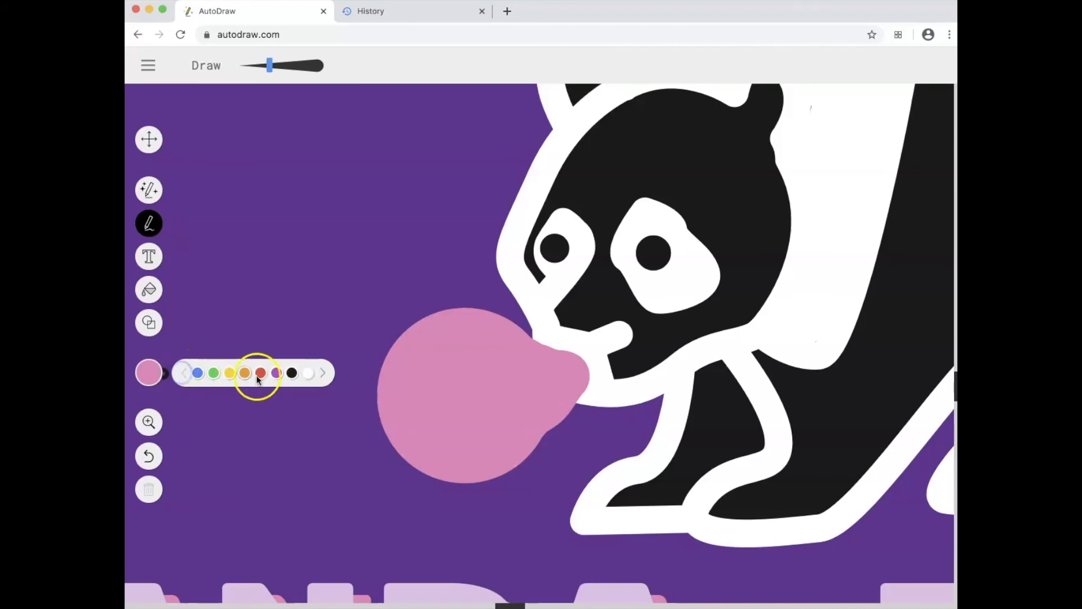
{"action": "left_click", "coordinate": [309, 376]}
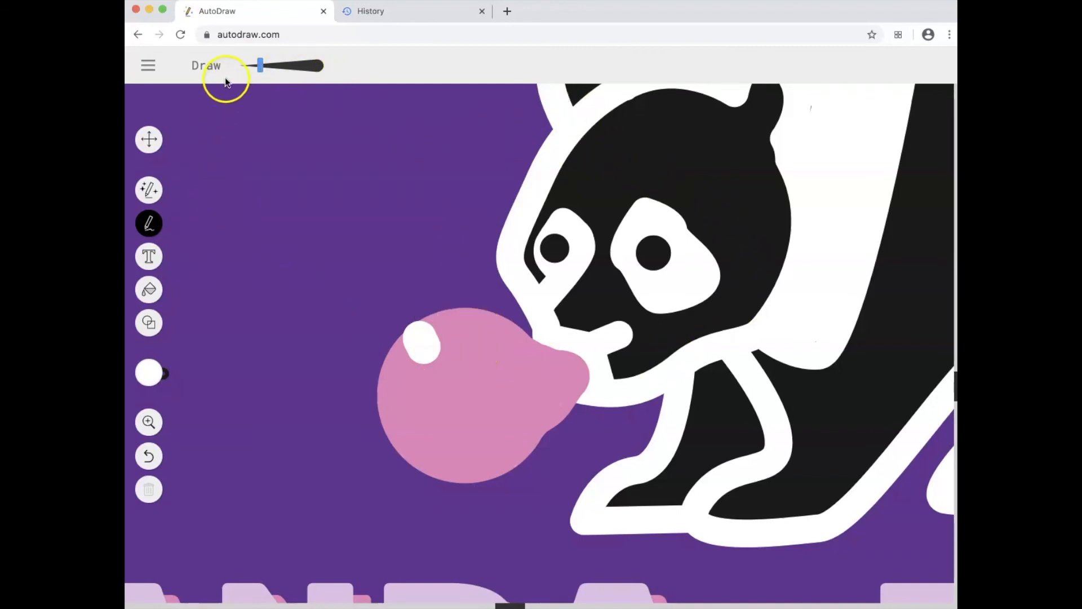
{"action": "left_click", "coordinate": [149, 455]}
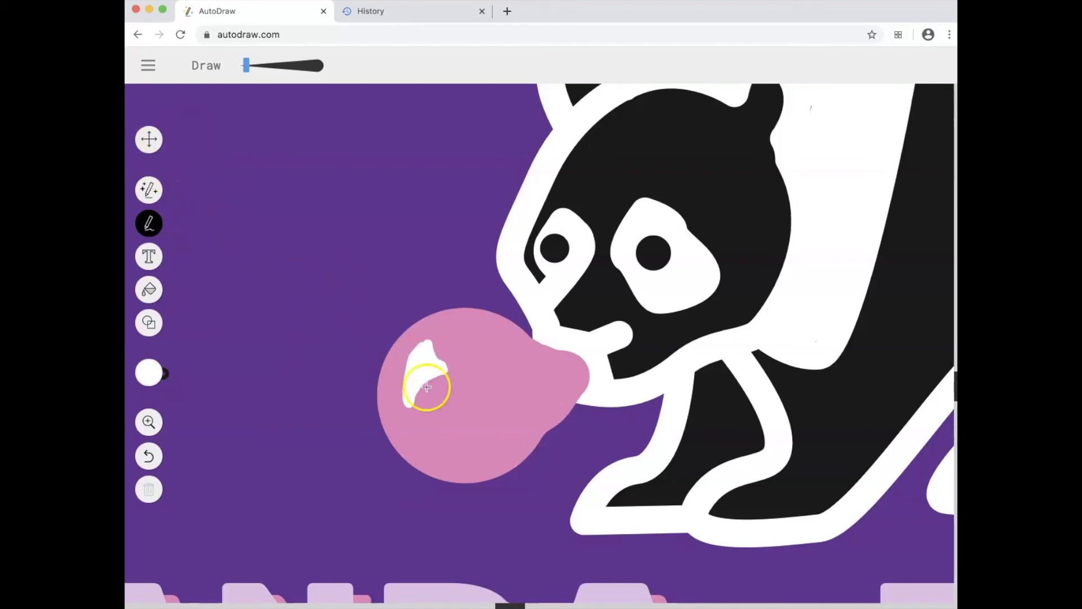
Paint thin bright magenta freehand shading strokes along the bubble's lower edge and along the upper and lower edges of its neck.
{"action": "left_click", "coordinate": [149, 373]}
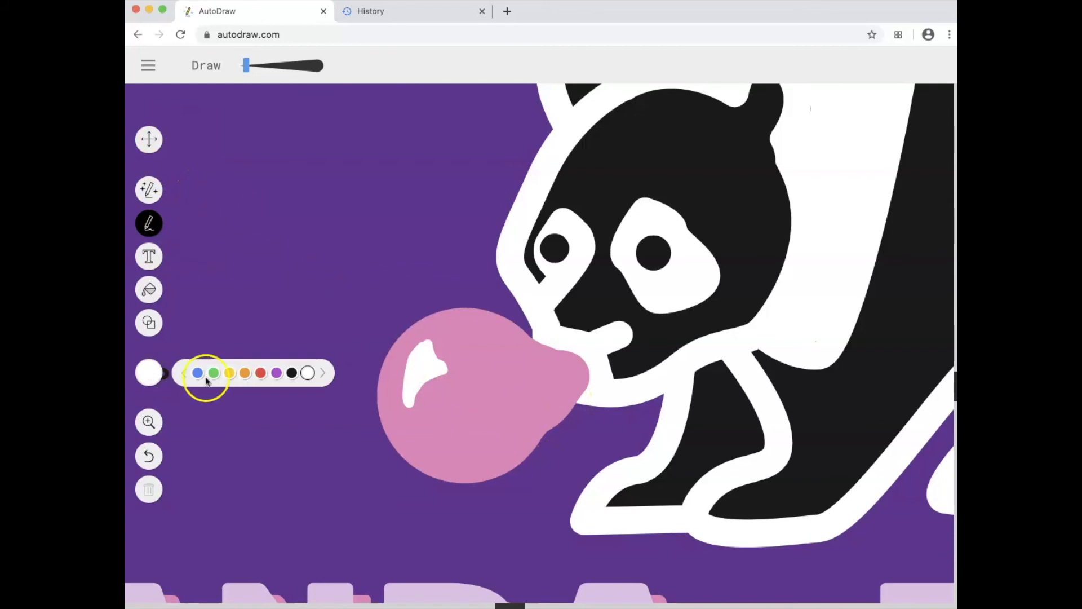
{"action": "left_click", "coordinate": [325, 374]}
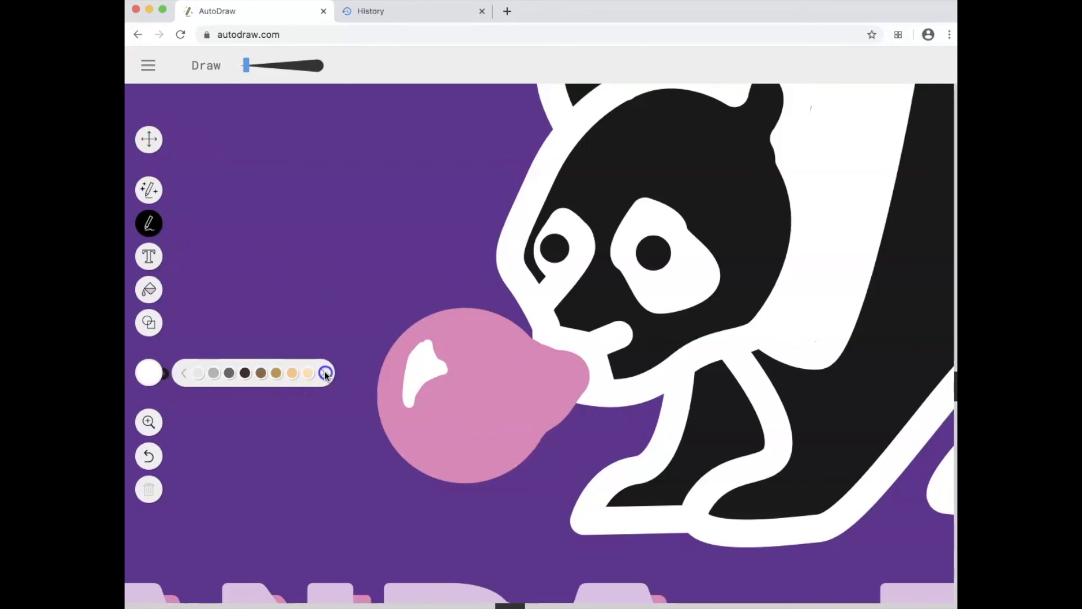
{"action": "left_click", "coordinate": [325, 374]}
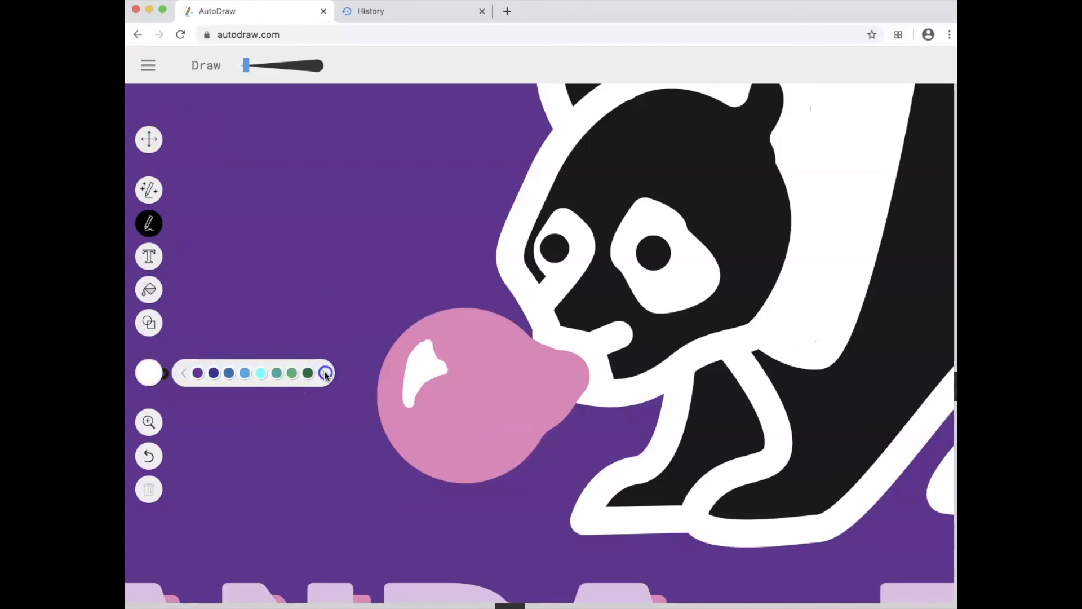
{"action": "left_click", "coordinate": [325, 374]}
{"action": "left_click", "coordinate": [225, 374]}
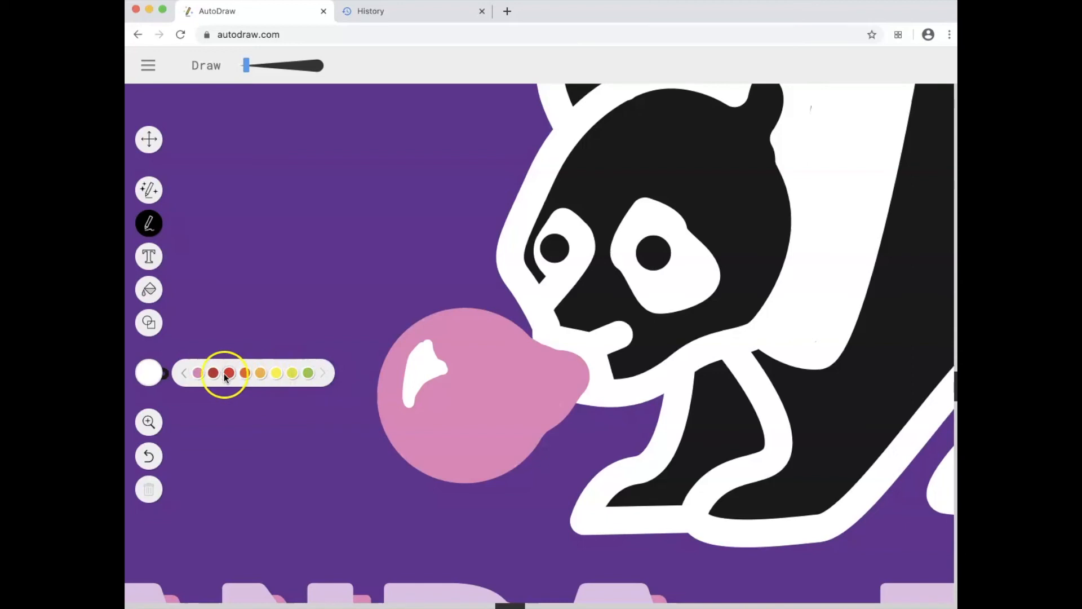
{"action": "left_click", "coordinate": [182, 374]}
{"action": "left_click", "coordinate": [183, 374]}
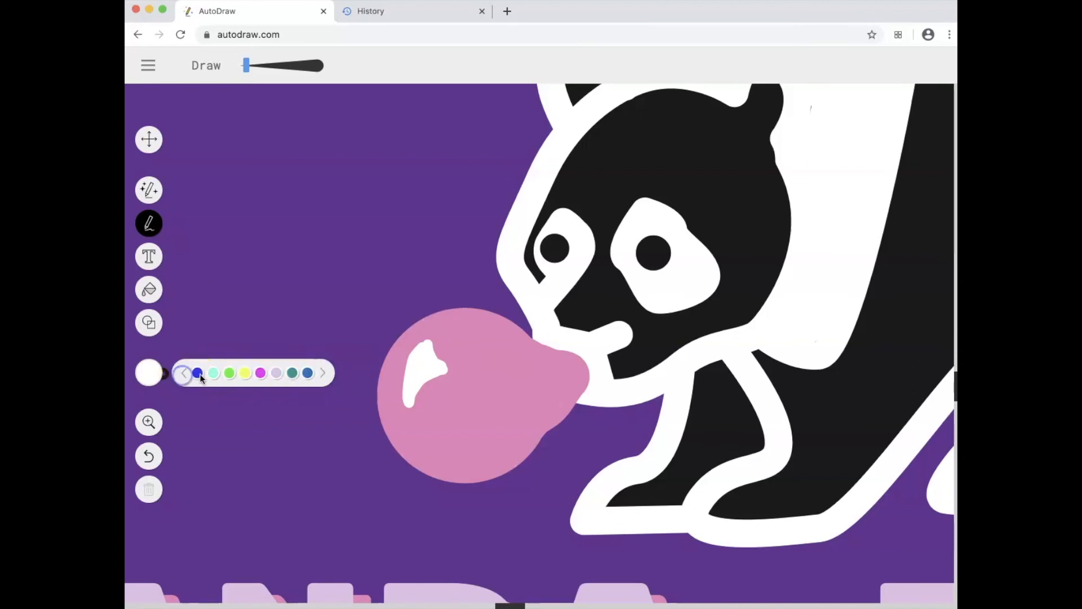
{"action": "left_click", "coordinate": [261, 373]}
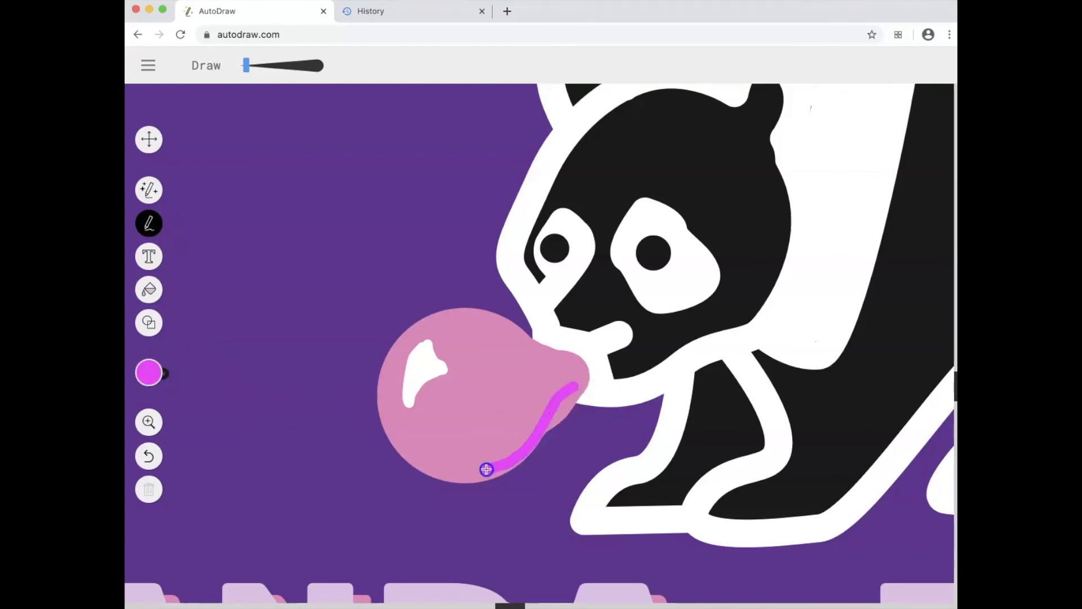
{"action": "left_click_drag", "start_coordinate": [443, 469], "coordinate": [422, 462]}
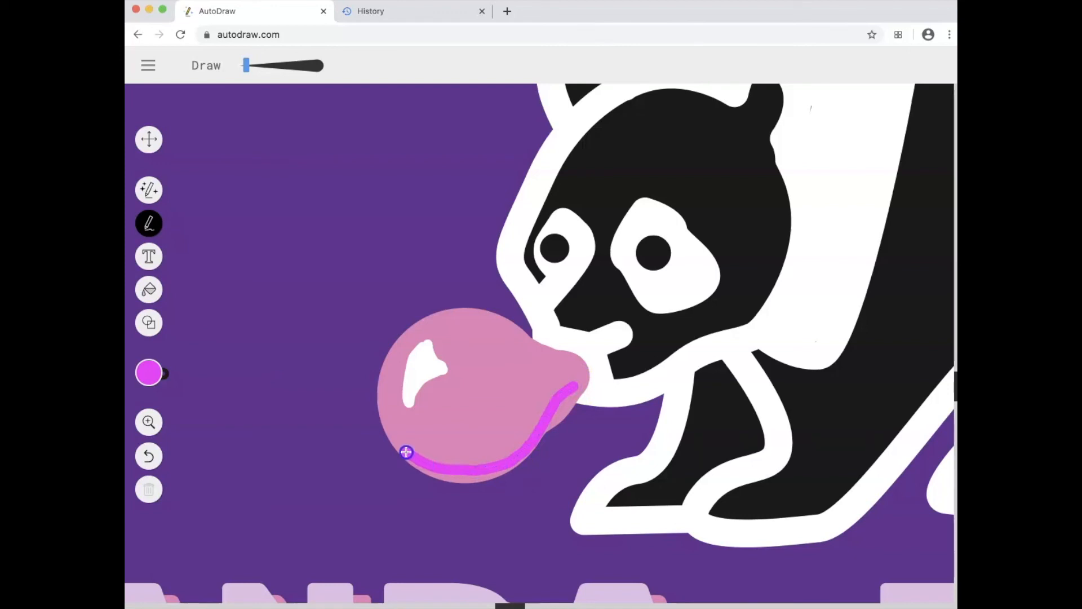
{"action": "left_click_drag", "start_coordinate": [387, 422], "coordinate": [388, 423]}
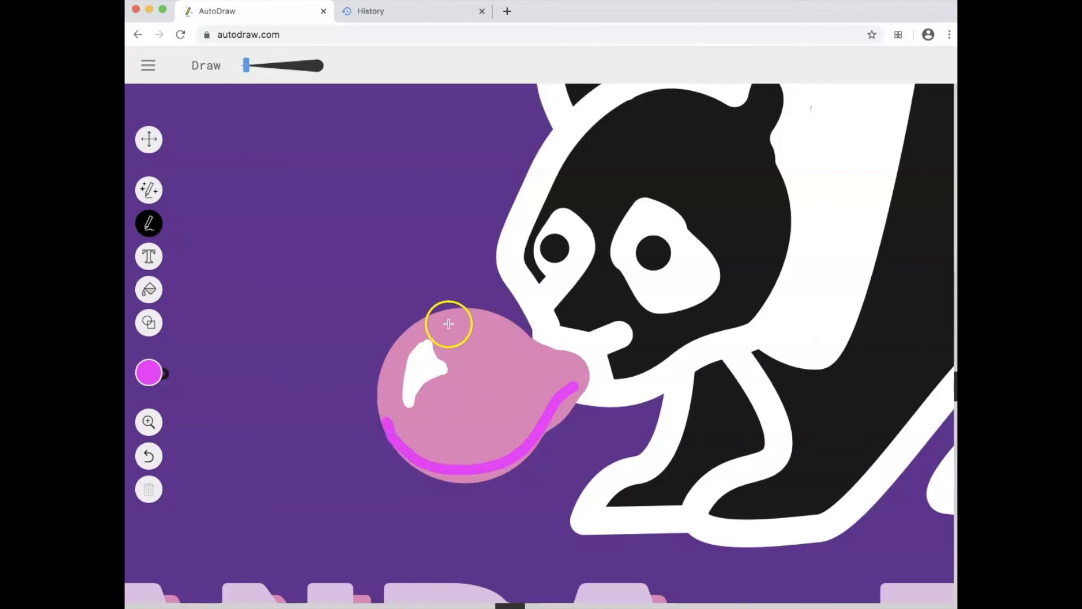
{"action": "left_click_drag", "start_coordinate": [534, 351], "coordinate": [580, 367]}
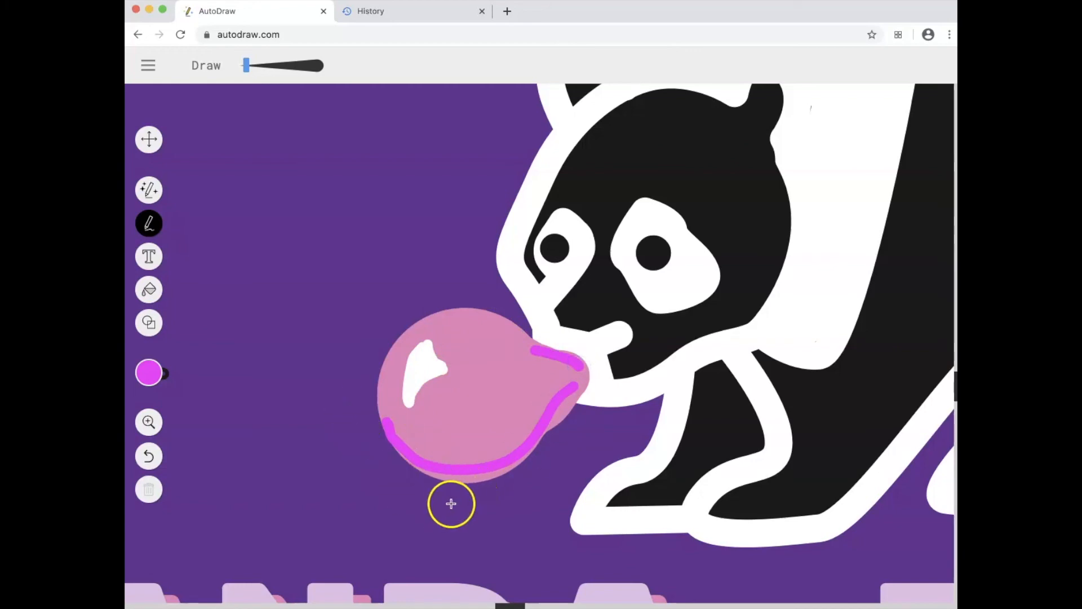
Select the whole panda together with its bubble and move it up and left to the middle of the canvas.
{"action": "left_click", "coordinate": [159, 422]}
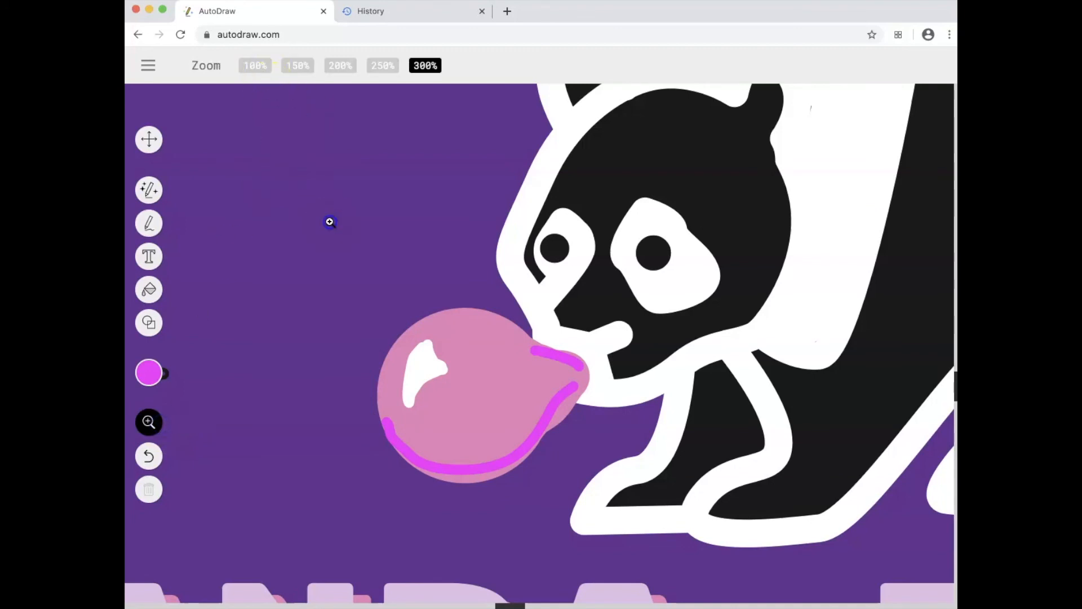
{"action": "left_click", "coordinate": [478, 272]}
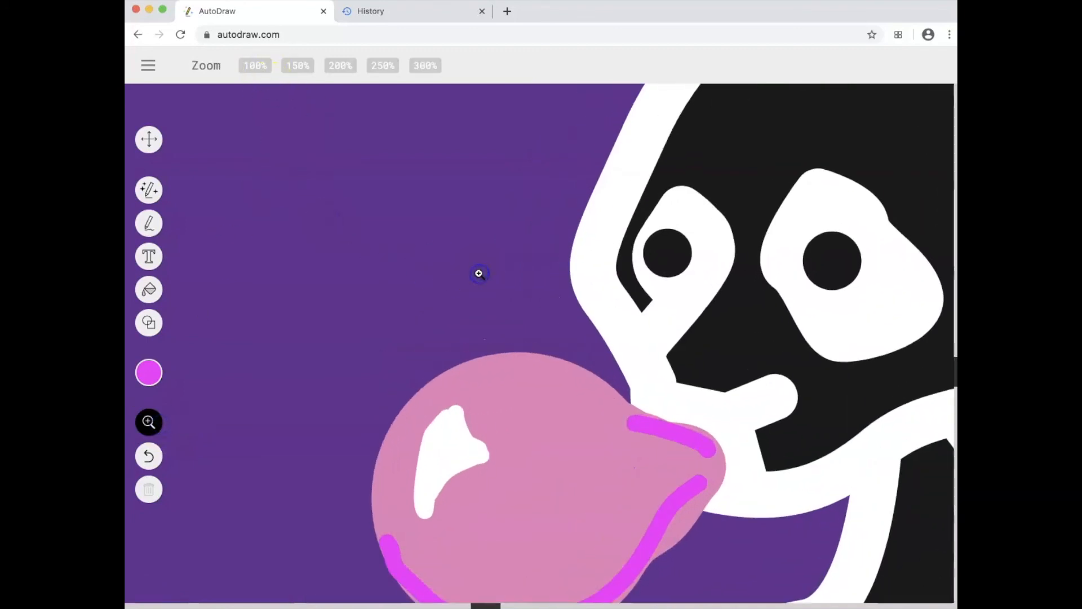
{"action": "left_click", "coordinate": [479, 273]}
{"action": "left_click", "coordinate": [493, 275]}
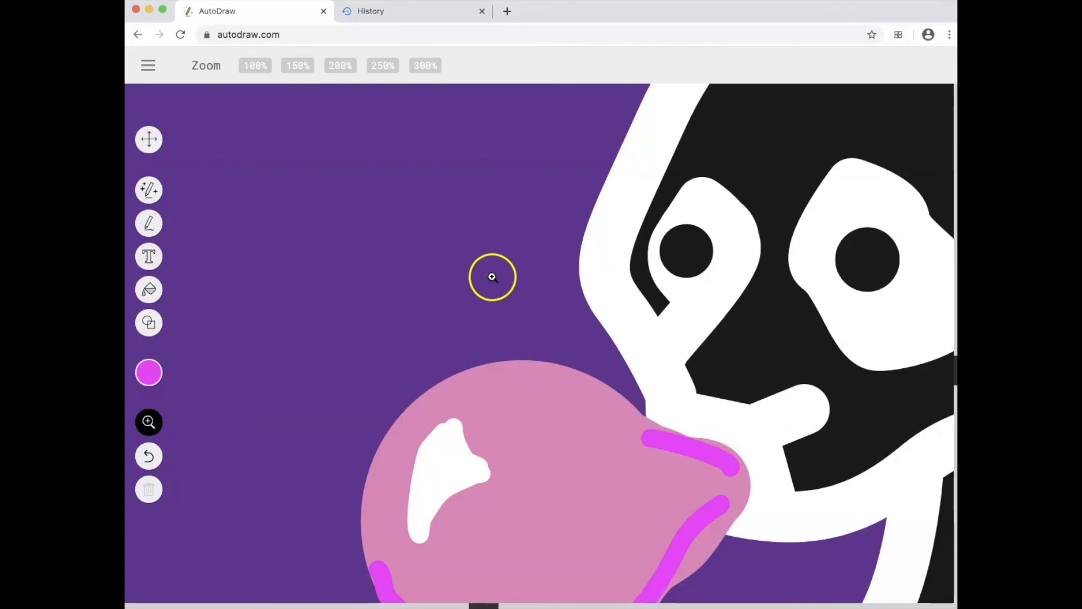
{"action": "left_click", "coordinate": [256, 67]}
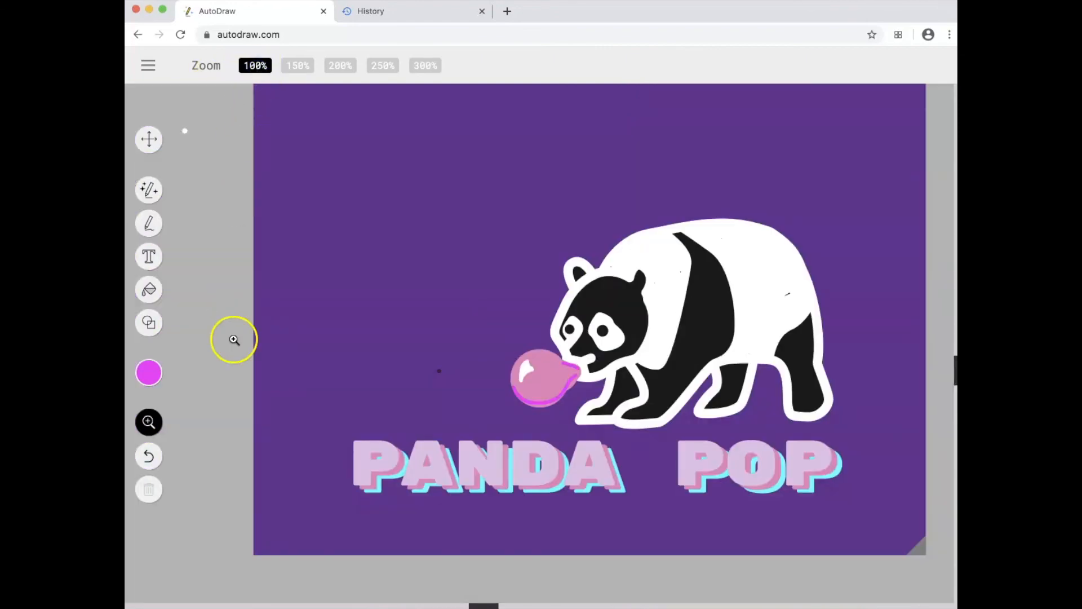
{"action": "scroll", "coordinate": [199, 329], "scroll_direction": "up", "scroll_amount": 1}
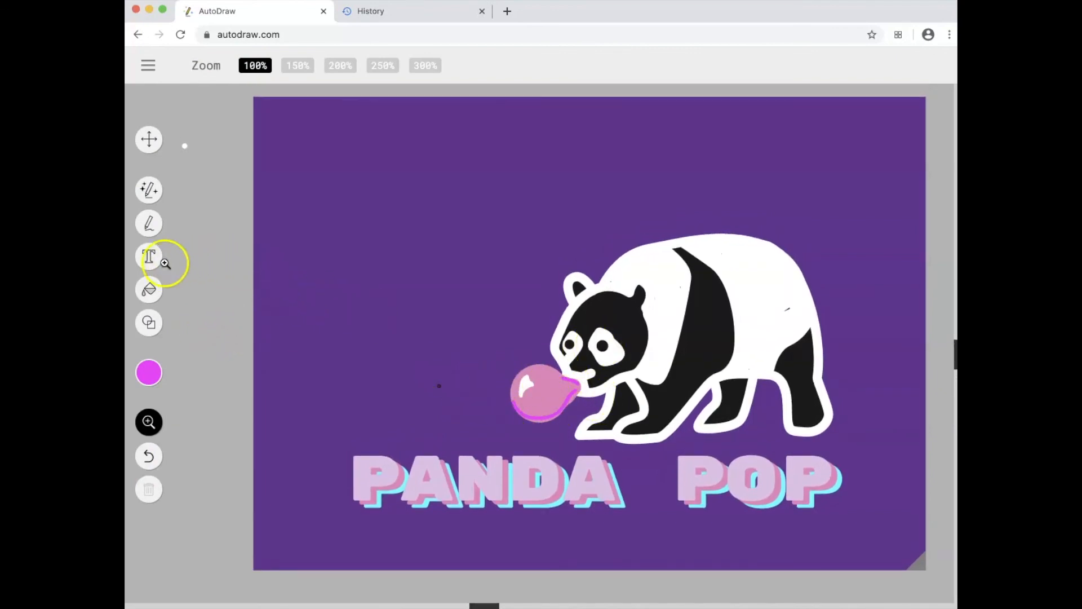
{"action": "left_click", "coordinate": [147, 141]}
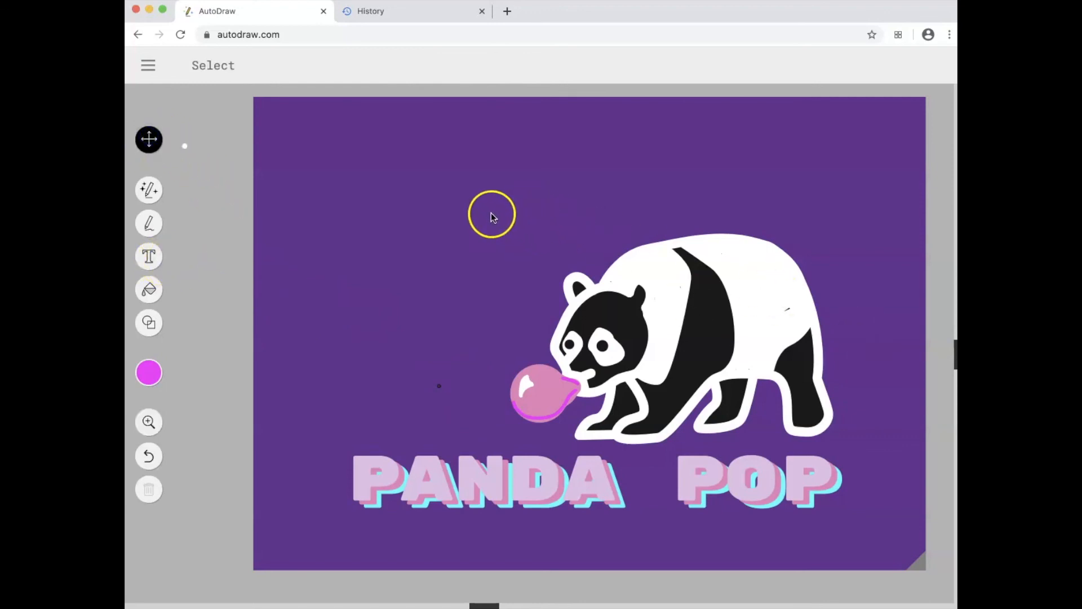
{"action": "left_click_drag", "start_coordinate": [622, 282], "coordinate": [848, 414]}
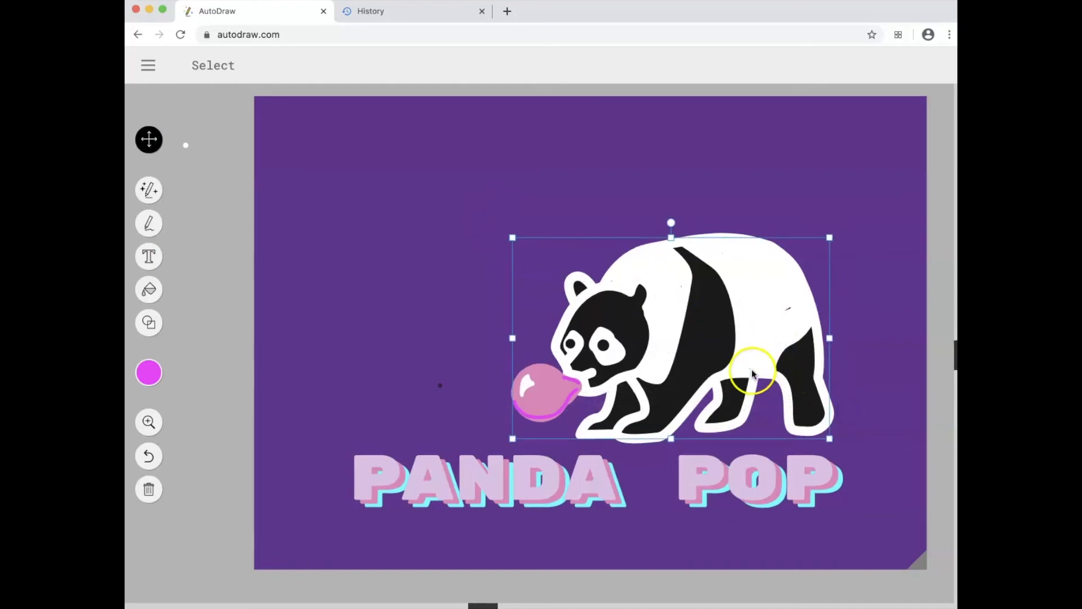
{"action": "left_click_drag", "start_coordinate": [751, 373], "coordinate": [641, 295]}
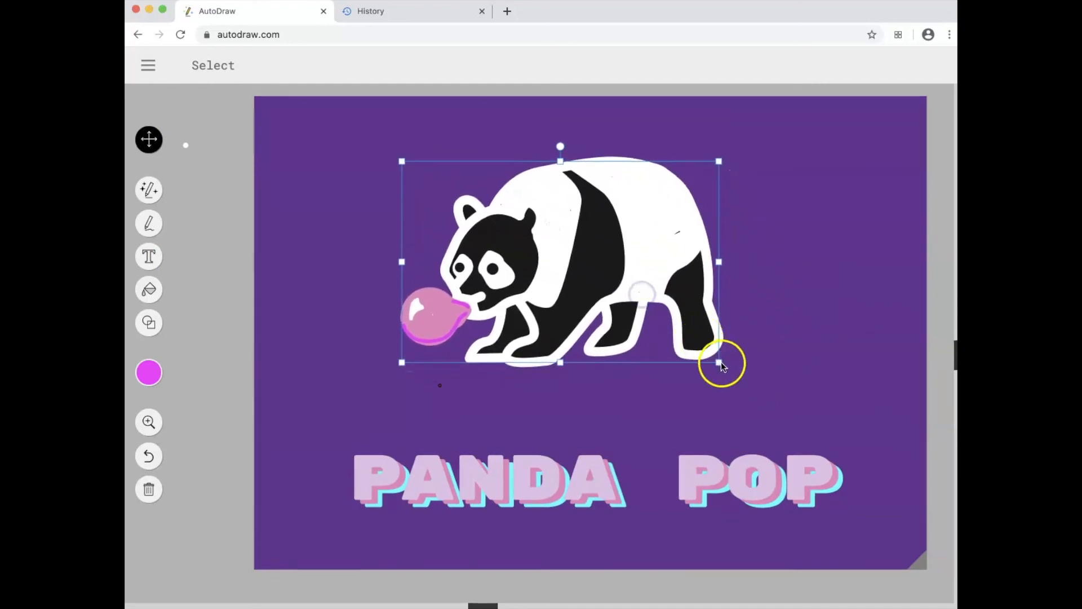
{"action": "mouse_move", "coordinate": [721, 364]}
{"action": "left_mouse_down"}
{"action": "mouse_move", "coordinate": [803, 414]}
{"action": "mouse_move", "coordinate": [718, 326]}
{"action": "mouse_move", "coordinate": [921, 497]}
{"action": "mouse_move", "coordinate": [697, 341]}
{"action": "mouse_move", "coordinate": [751, 379]}
{"action": "mouse_move", "coordinate": [729, 355]}
{"action": "left_mouse_up"}
{"action": "left_click_drag", "start_coordinate": [642, 246], "coordinate": [681, 286]}
Select all layers of the PANDA POP title, scale them down together and place the title directly beneath the panda's feet.
{"action": "left_click", "coordinate": [455, 498]}
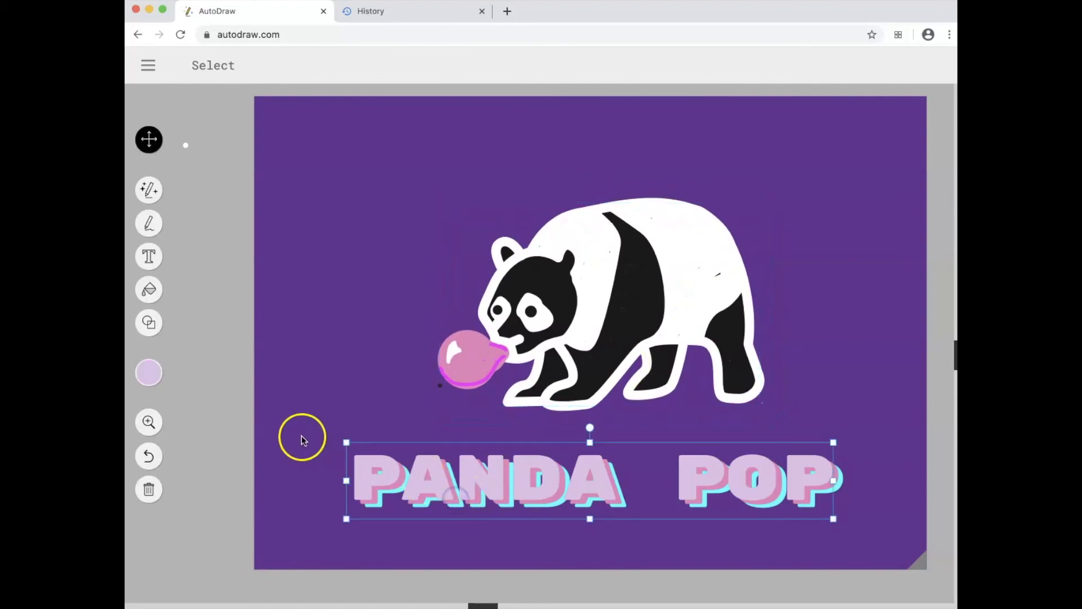
{"action": "left_click_drag", "start_coordinate": [310, 454], "coordinate": [742, 451]}
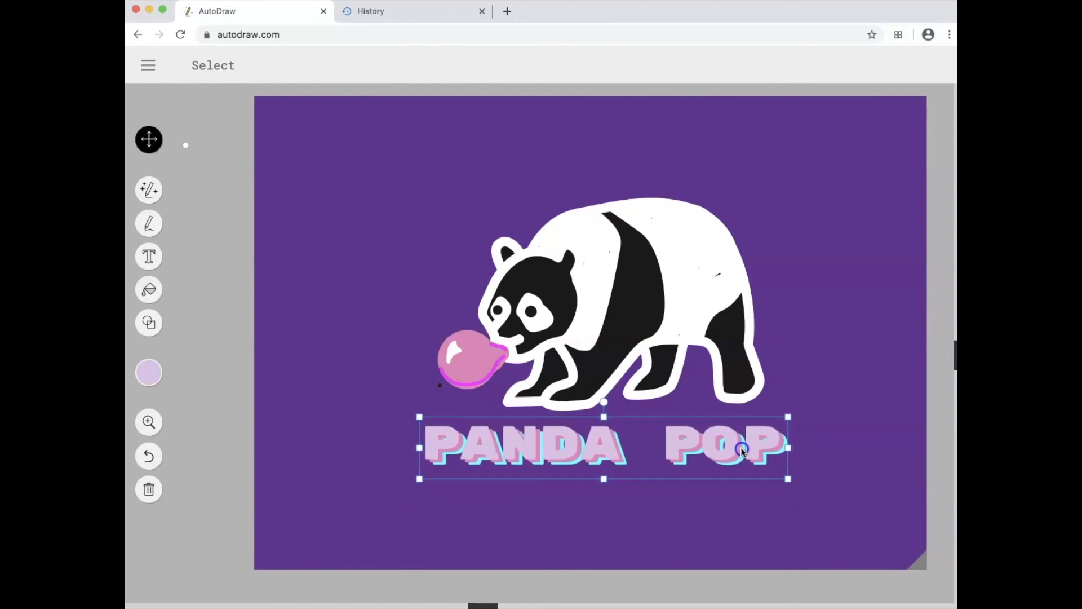
{"action": "left_click", "coordinate": [906, 472]}
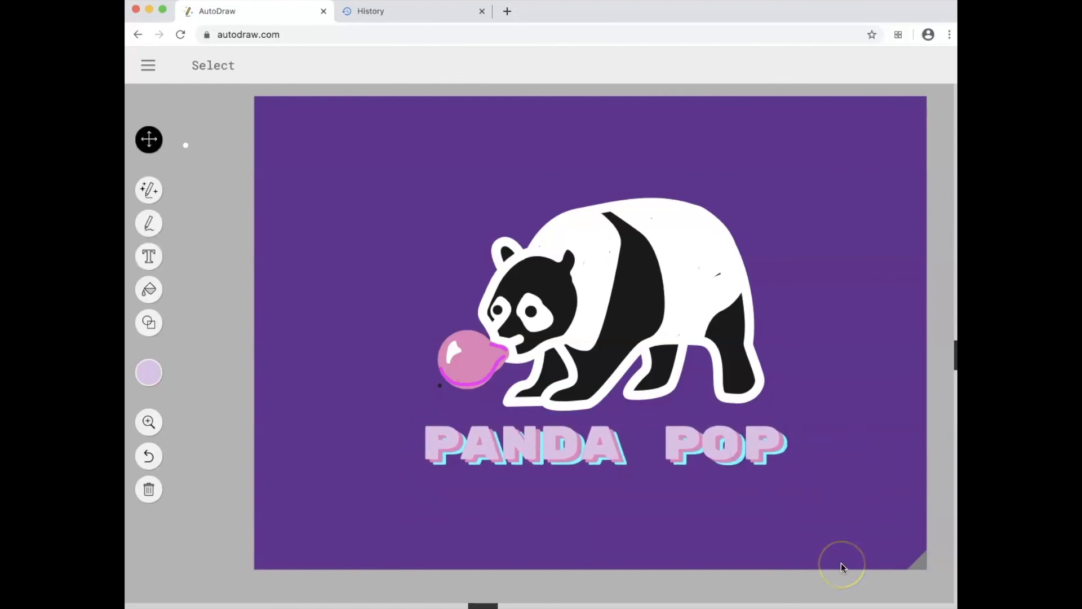